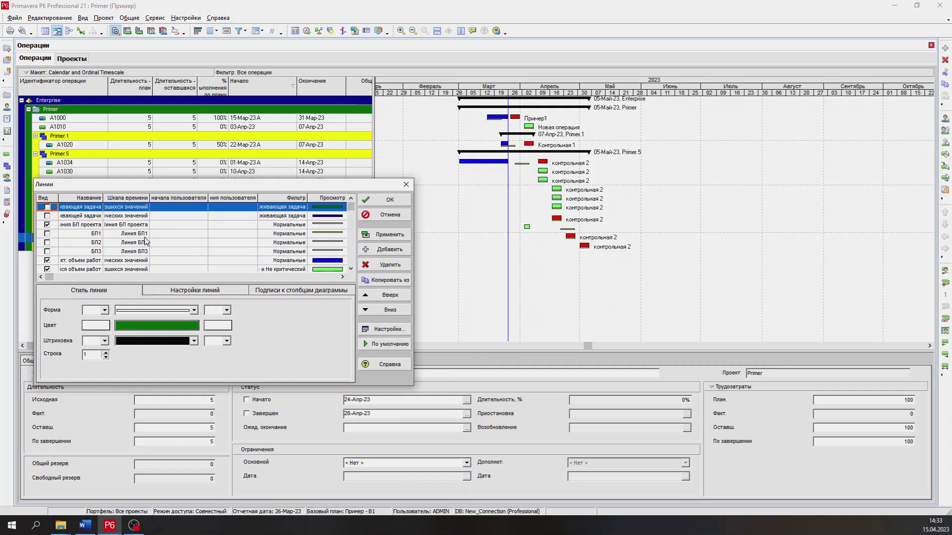
- Review the timescale choices and assigned filter of the project baseline bar (Линия БП проекта) without changing them
click(88, 226)
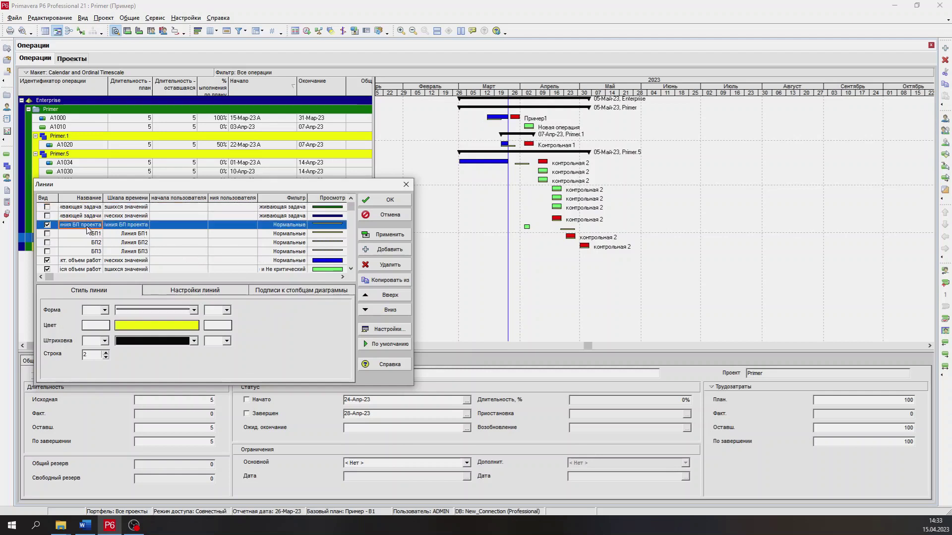
click(84, 227)
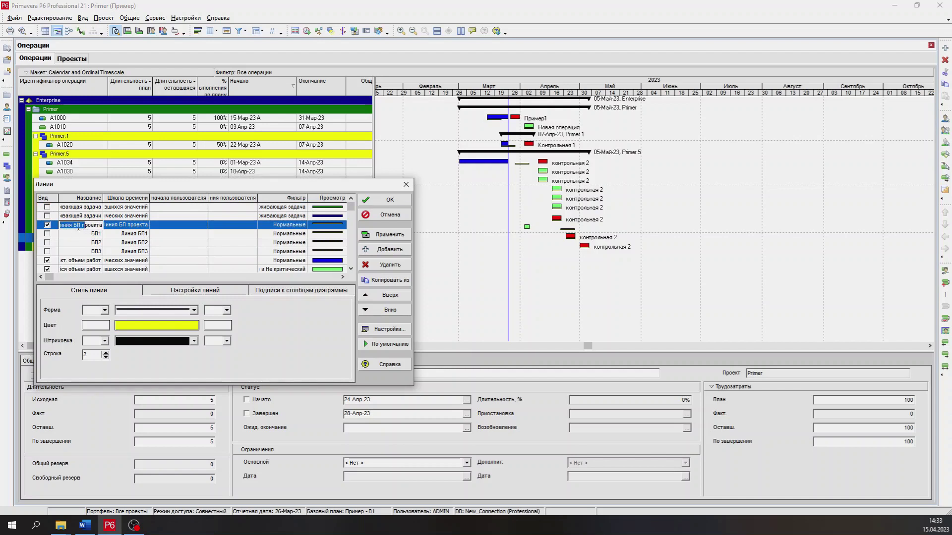
click(119, 226)
click(145, 225)
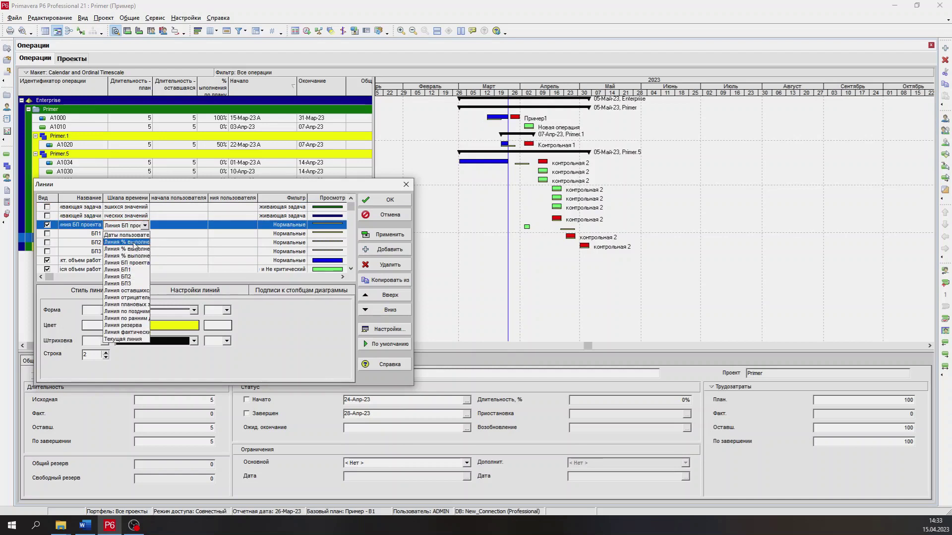
click(198, 244)
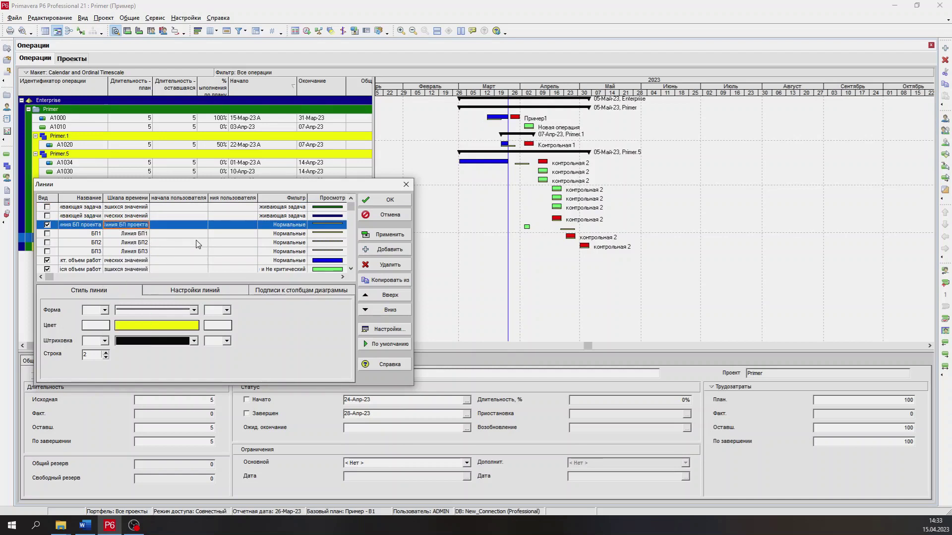
click(287, 226)
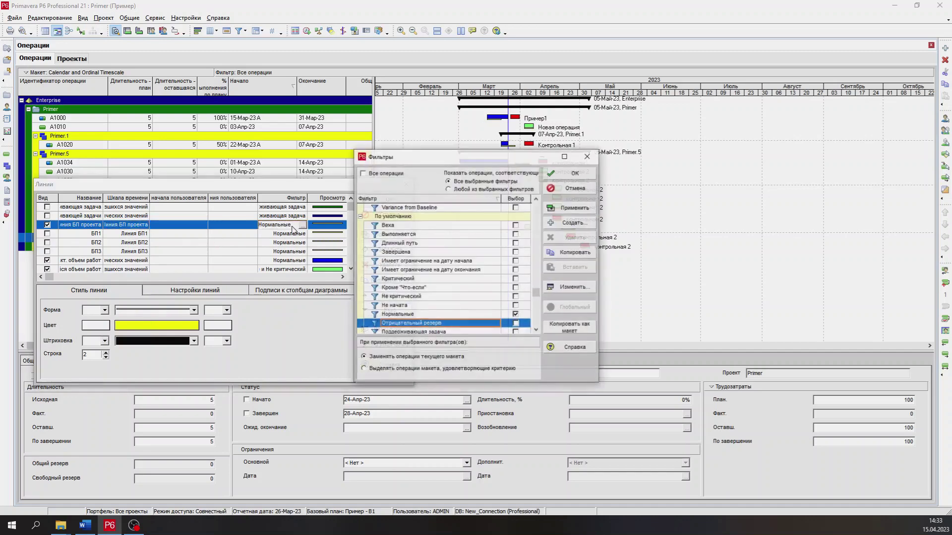
click(302, 225)
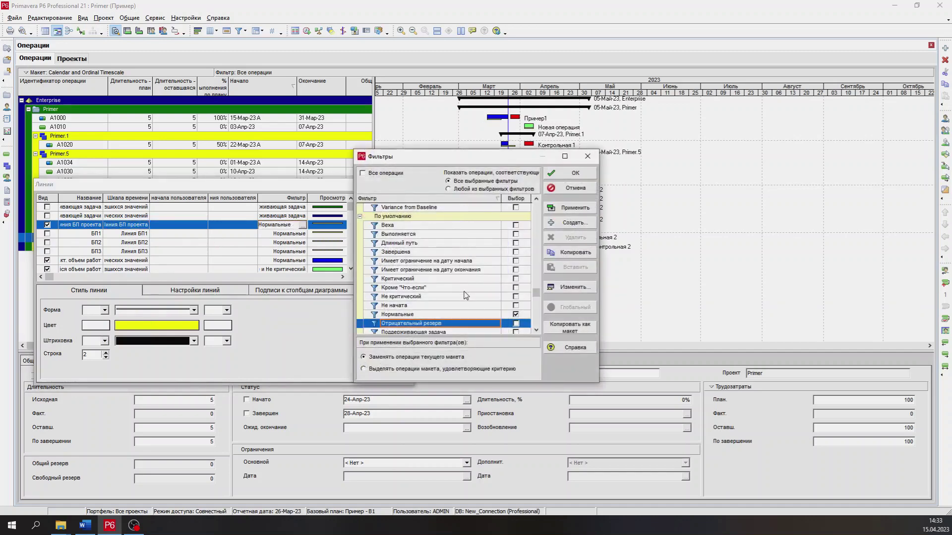
click(589, 158)
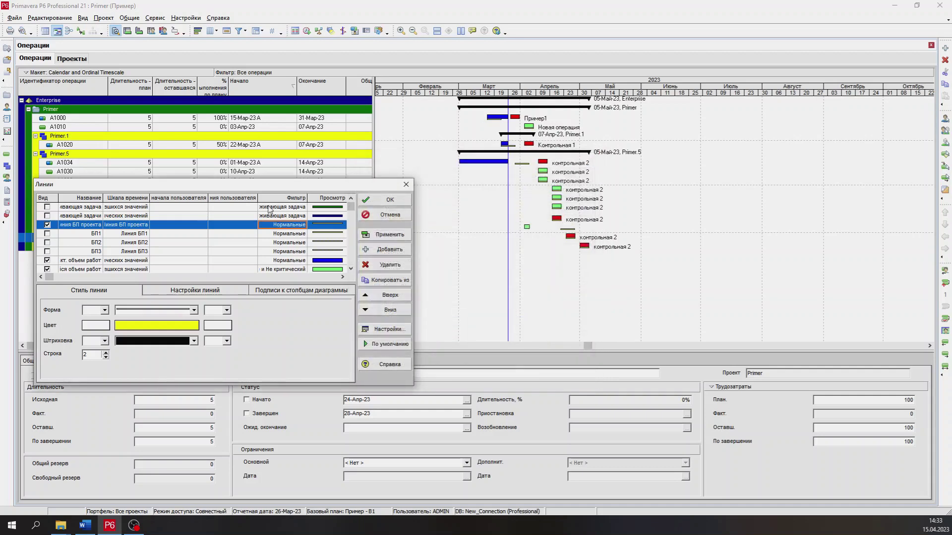
- Restore the default bar definitions and check the start shape, end shape and start colour choices of the first bar
click(382, 348)
click(106, 311)
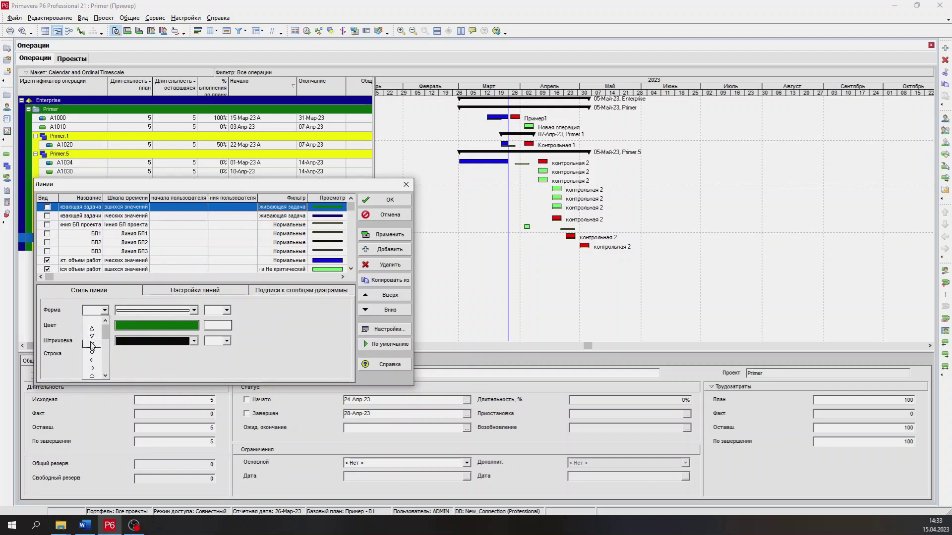
click(229, 313)
click(229, 313)
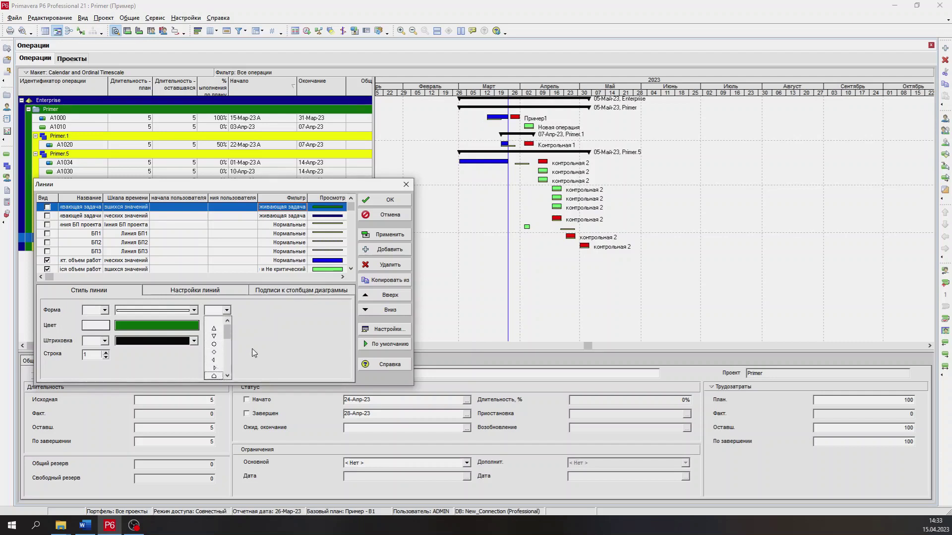
click(267, 339)
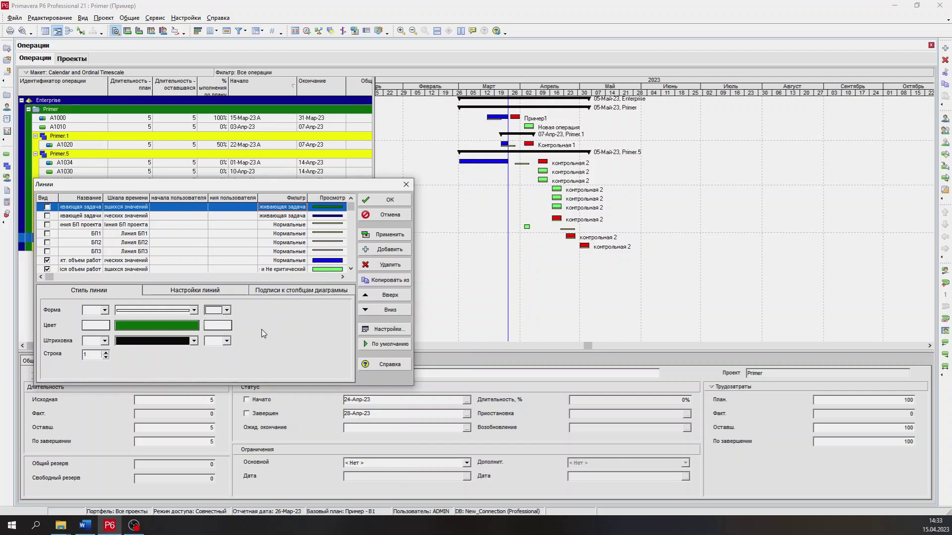
click(102, 328)
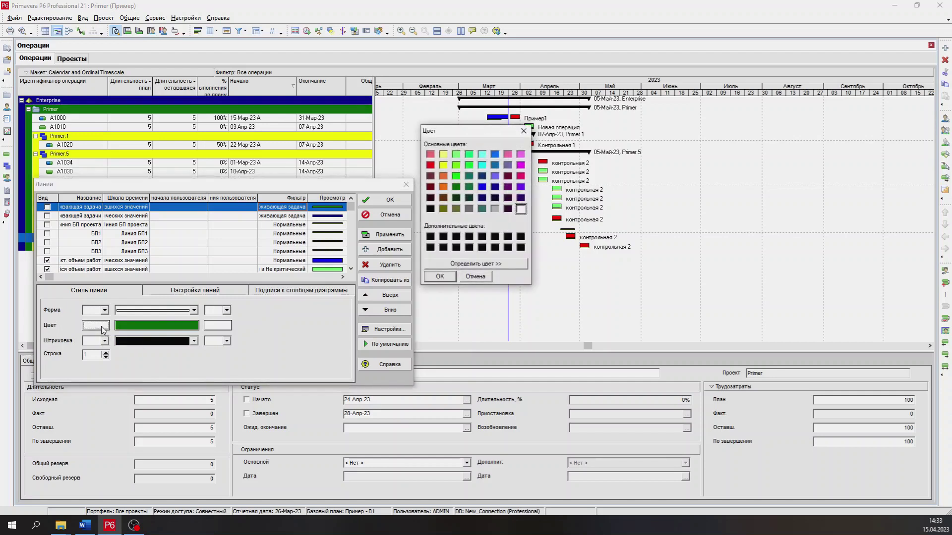
click(523, 131)
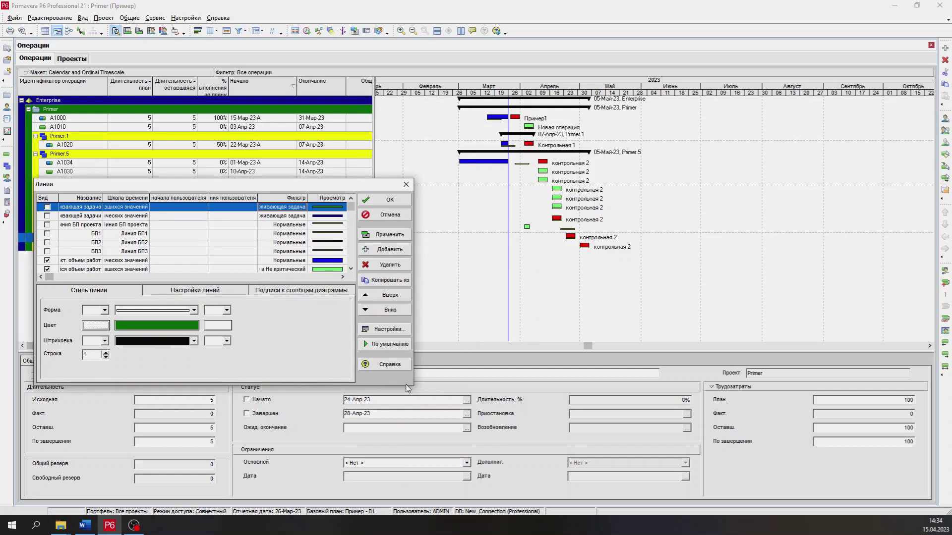
- Widen the Название column in the bar list so that the full bar names are readable
click(352, 269)
click(352, 269)
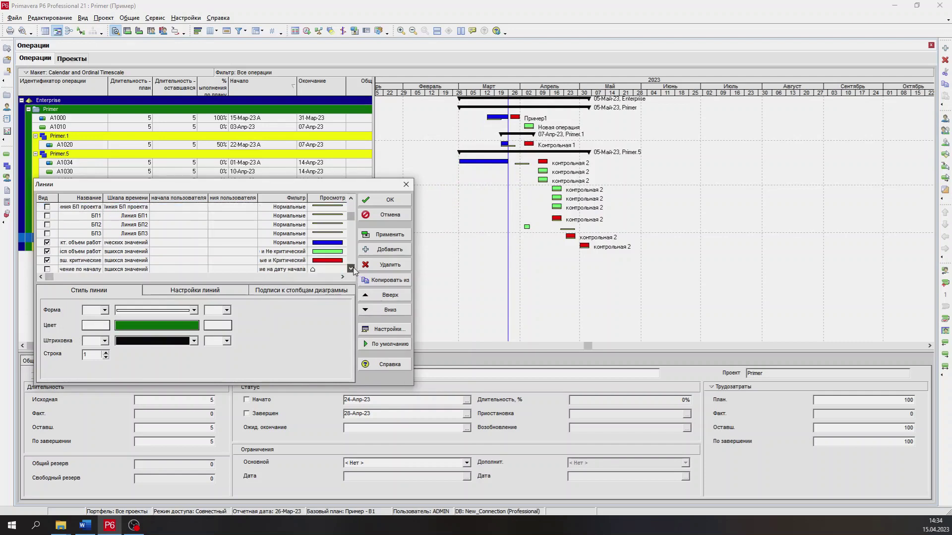
click(352, 269)
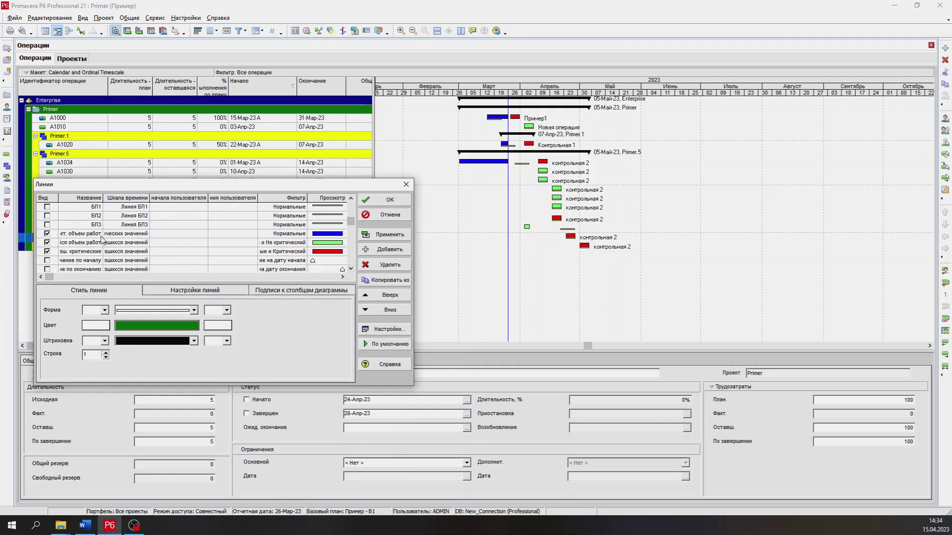
double_click(102, 198)
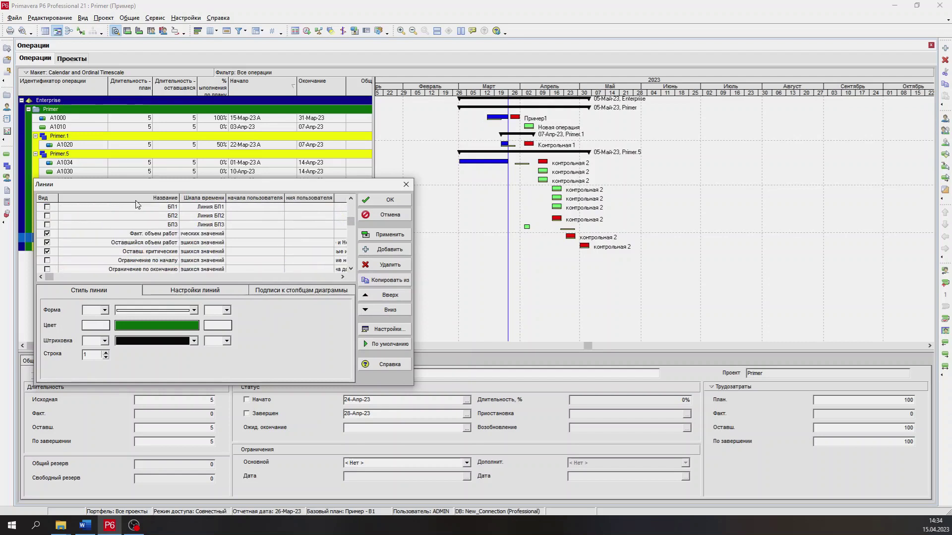
drag(180, 198, 136, 198)
- Check which filters are assigned to the critical remaining work bar (Оставш. критические)
click(99, 252)
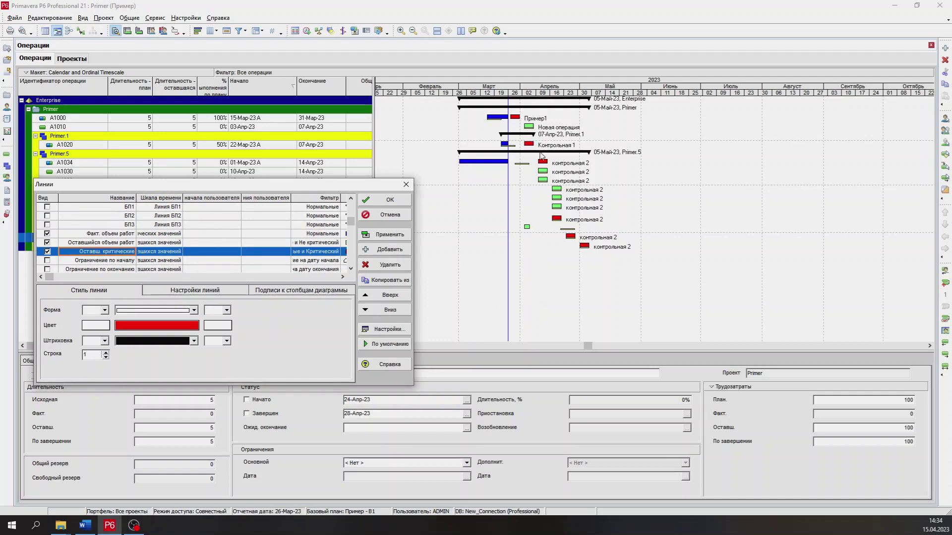
click(297, 251)
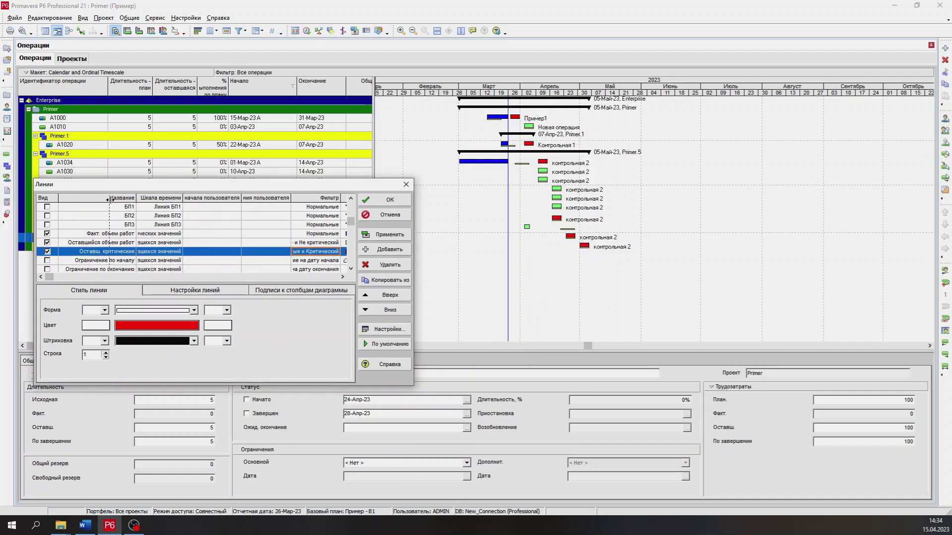
click(336, 255)
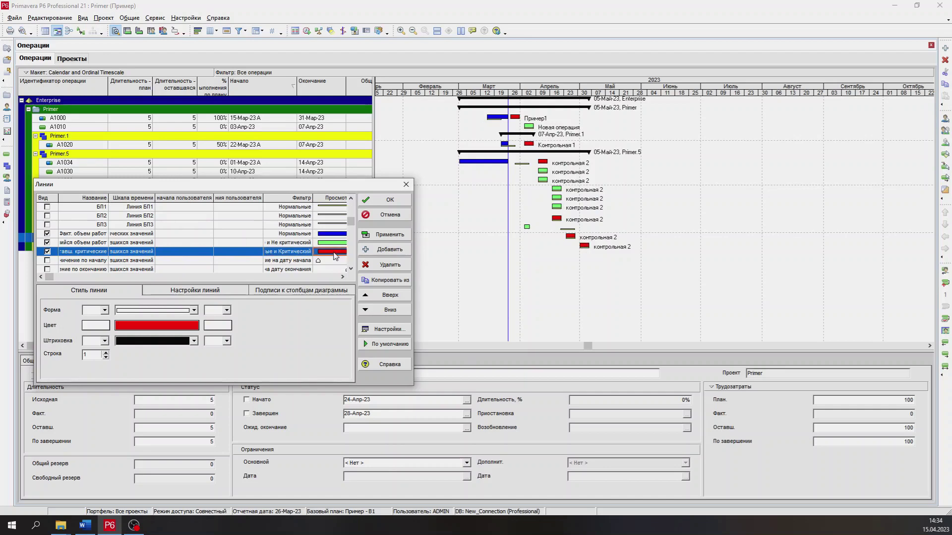
click(296, 253)
click(296, 252)
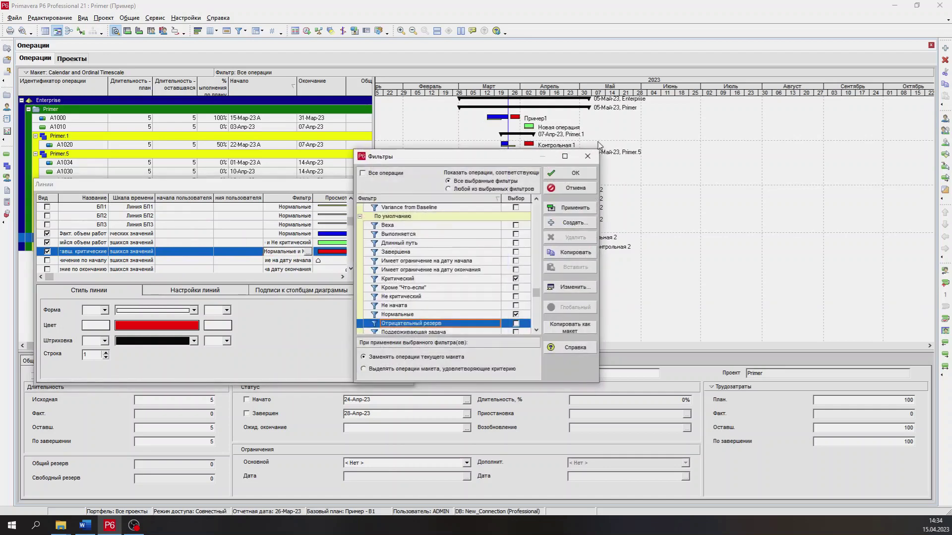
click(588, 156)
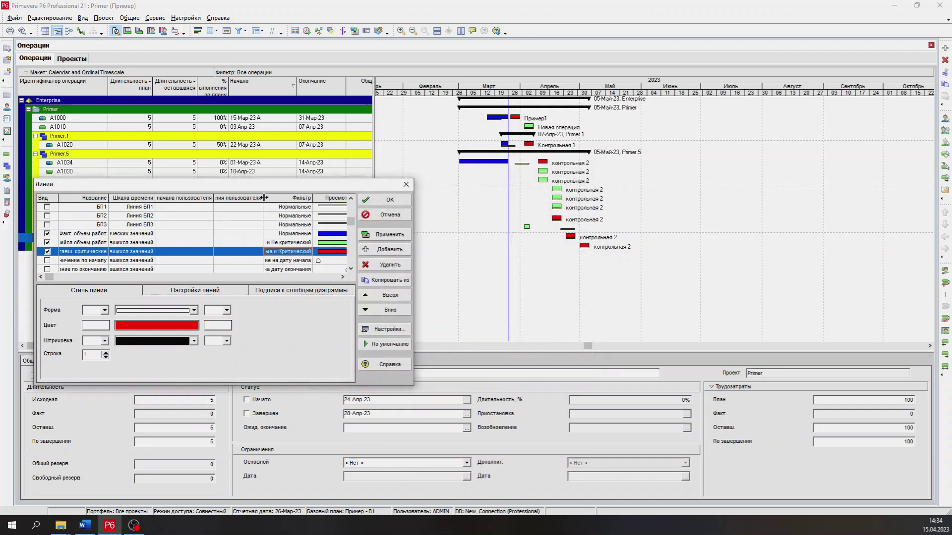
- Narrow the user finish date column and inspect the user start date and filter cells of the baseline, actual and remaining work bars
drag(263, 198, 242, 198)
click(196, 208)
click(184, 226)
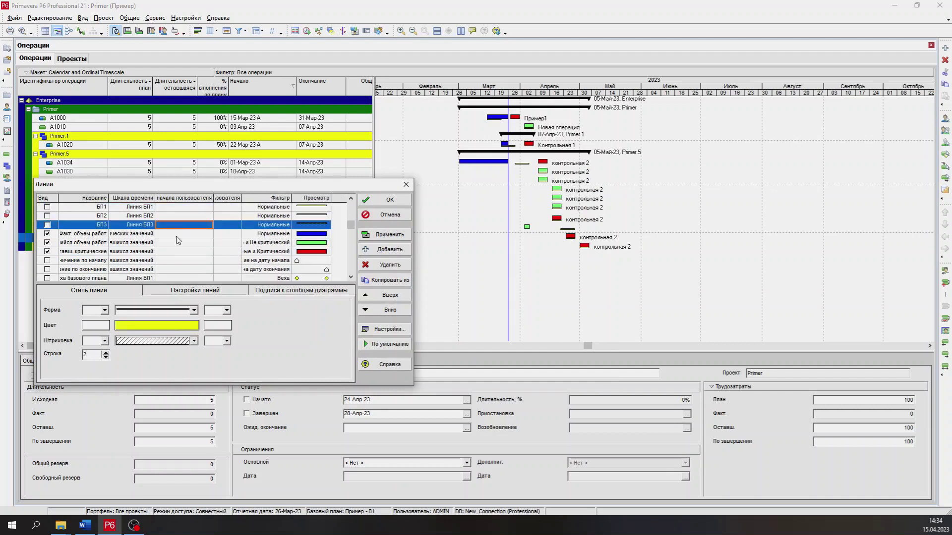
click(190, 234)
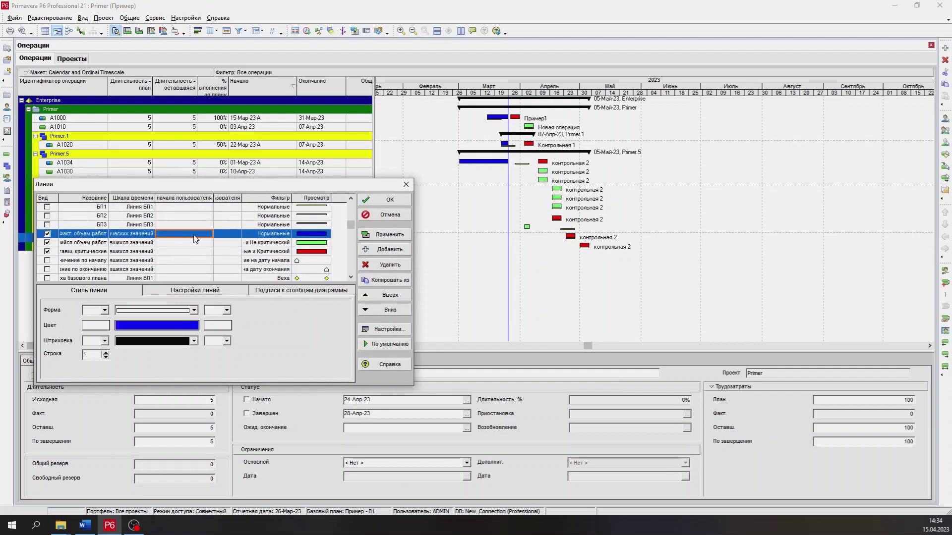
click(193, 243)
click(193, 236)
click(263, 252)
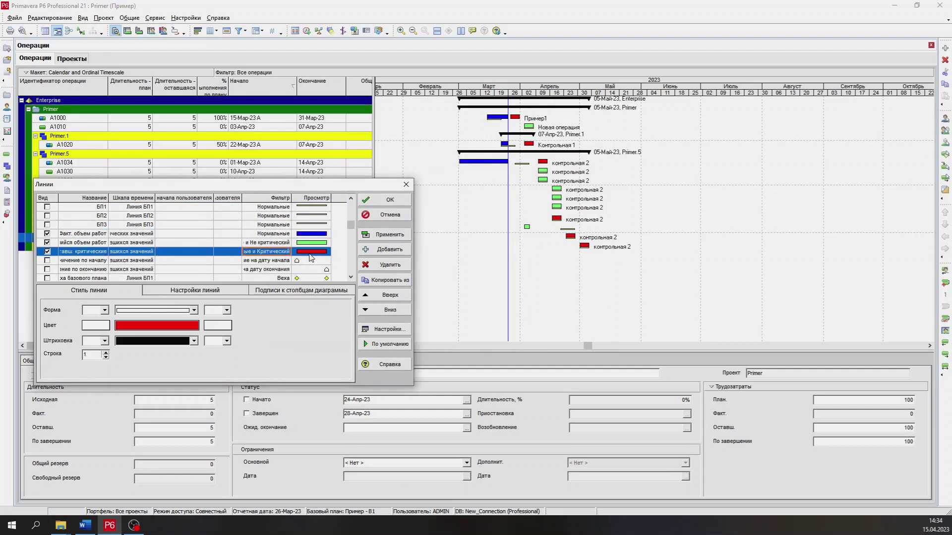
- Enable "Показывать линию, когда свернут" for the Сводка bar, then apply and accept the bar settings
scroll(308, 260, down, 1)
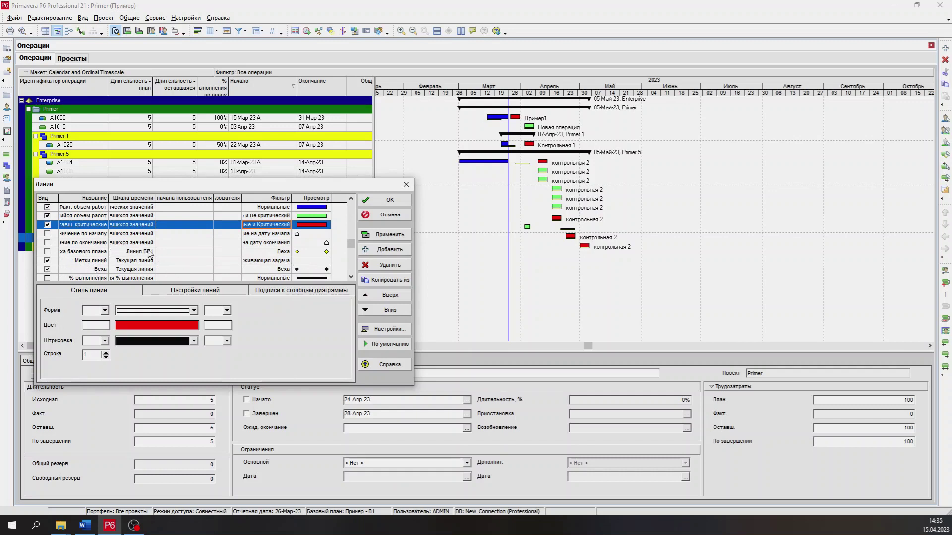
click(351, 277)
click(351, 277)
click(351, 278)
click(351, 278)
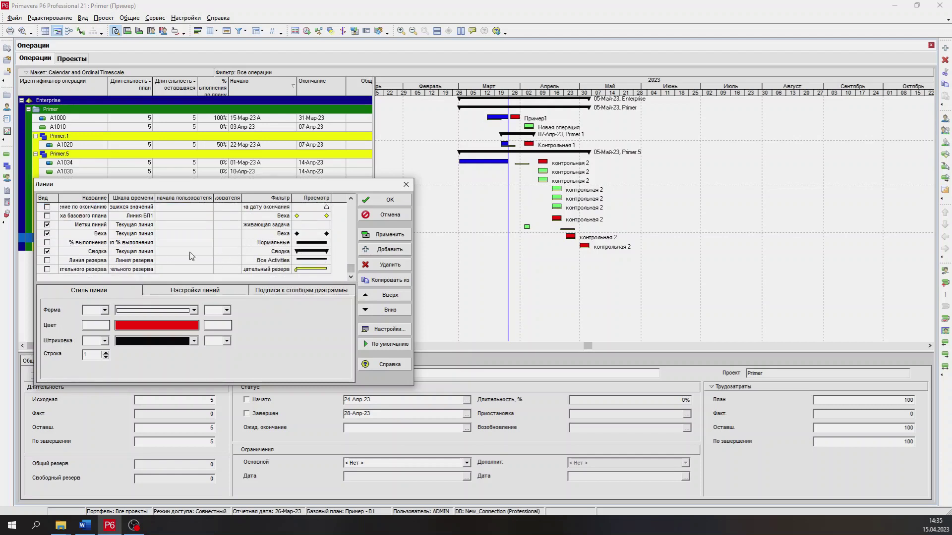
click(160, 253)
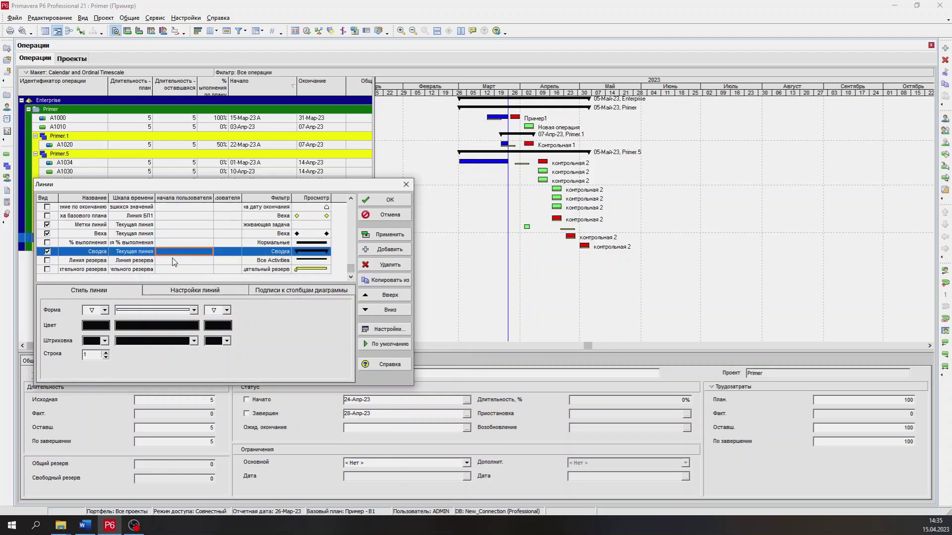
click(178, 292)
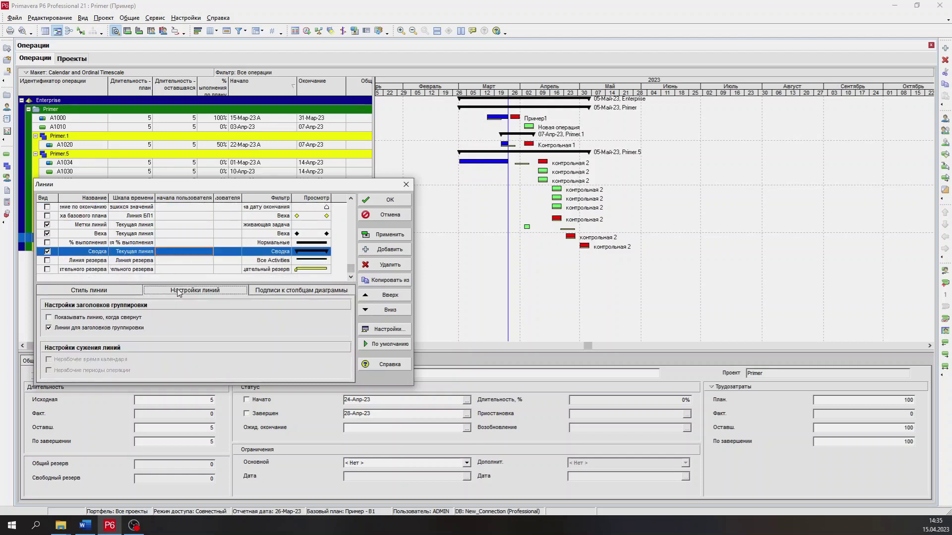
click(126, 319)
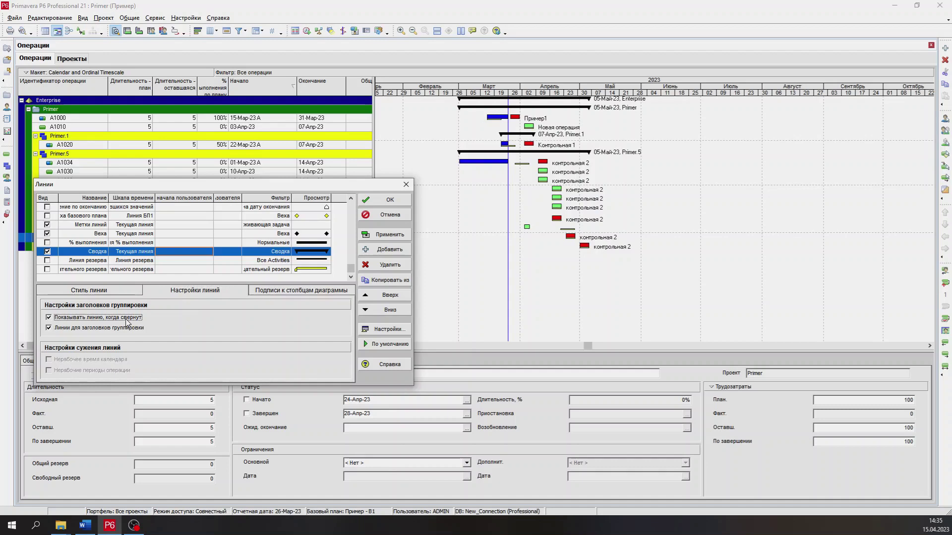
click(389, 235)
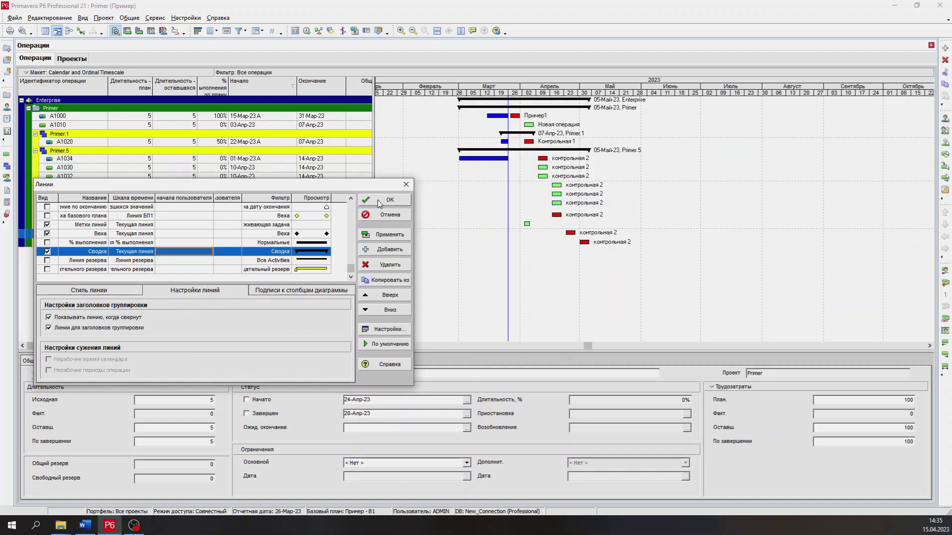
click(378, 201)
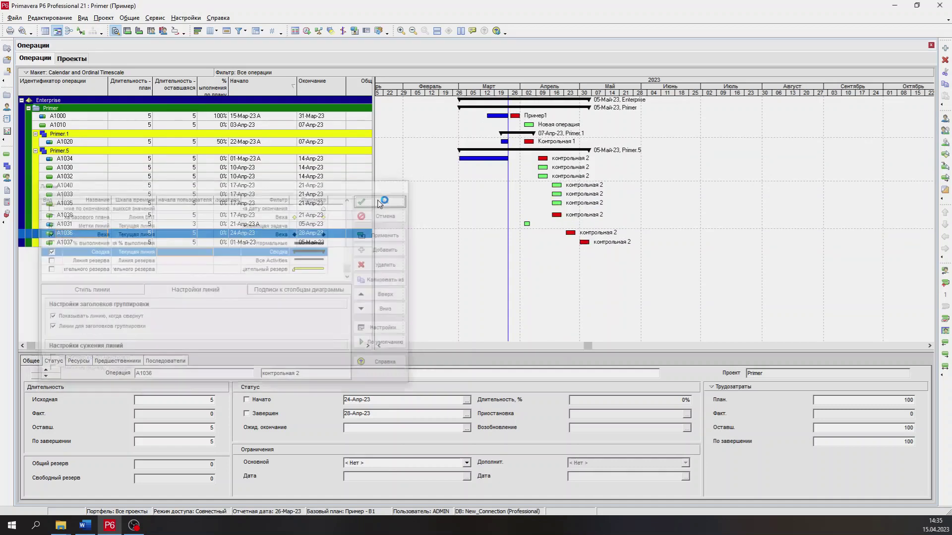
- Collapse and re-expand the Primer.5 and Primer.1 groups to check how their bars display when collapsed
click(35, 151)
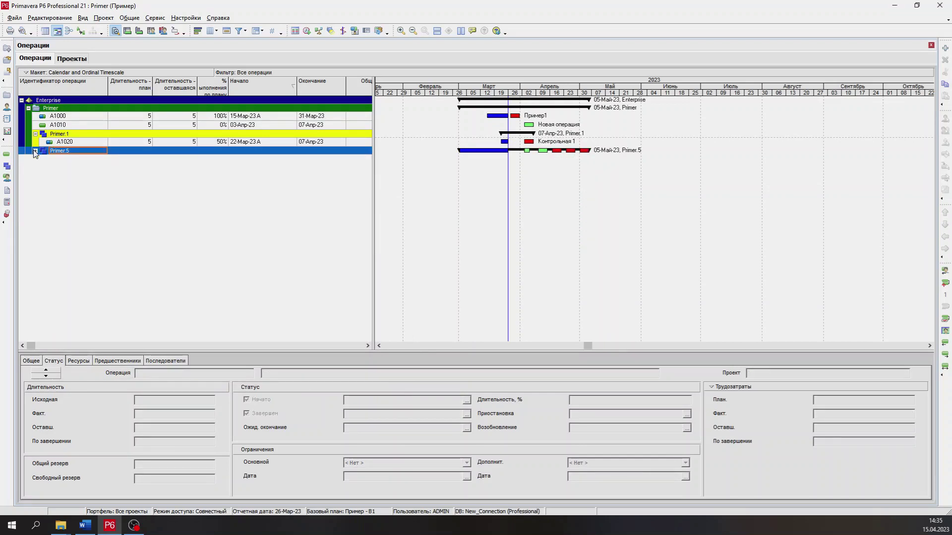
click(35, 152)
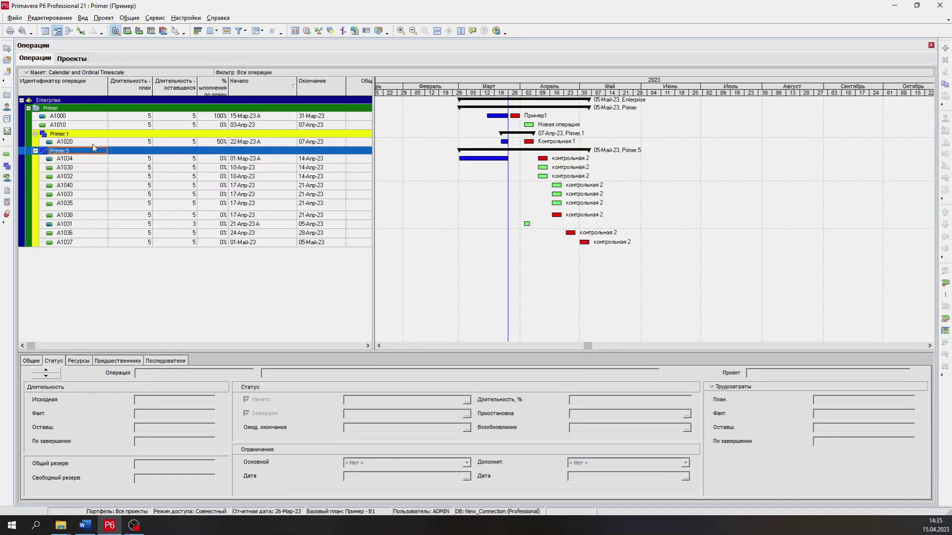
click(35, 134)
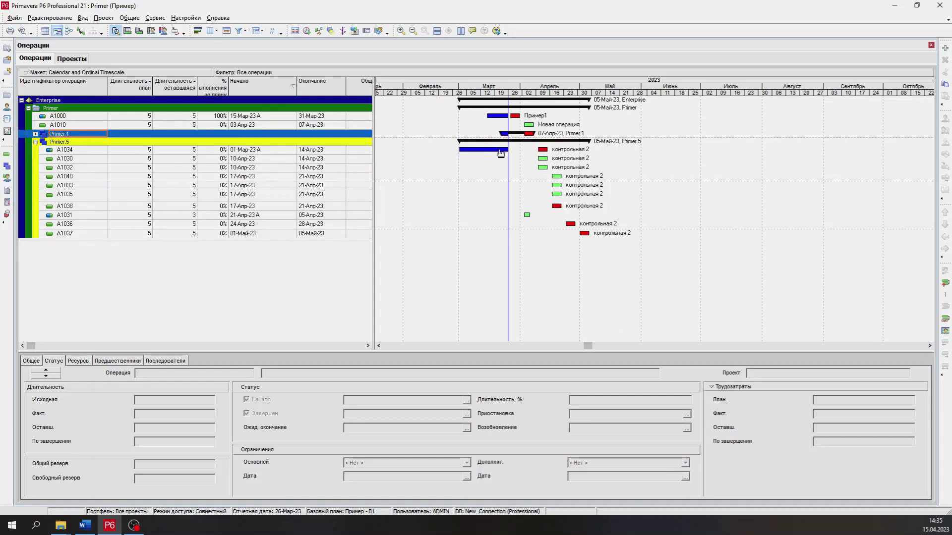
click(35, 134)
- Disable "Показывать линию, когда свернут" for the actual, remaining and critical remaining work bars, then check the chart with Primer.5 collapsed
right_click(452, 203)
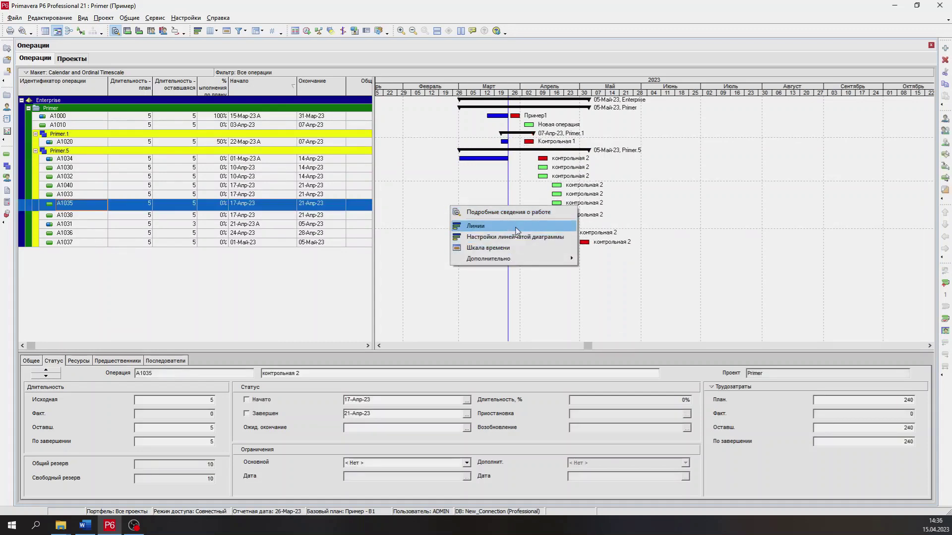
click(476, 222)
drag(448, 169, 171, 194)
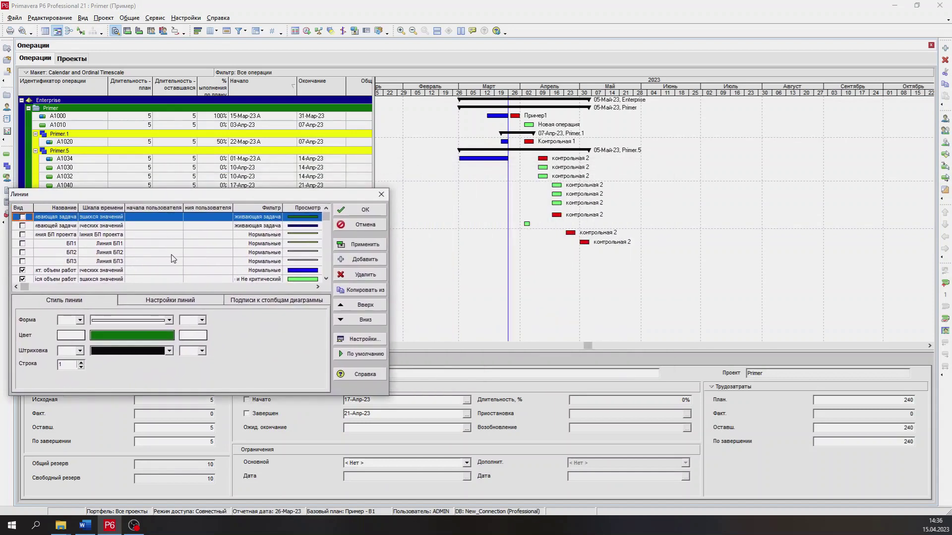
click(168, 272)
click(164, 301)
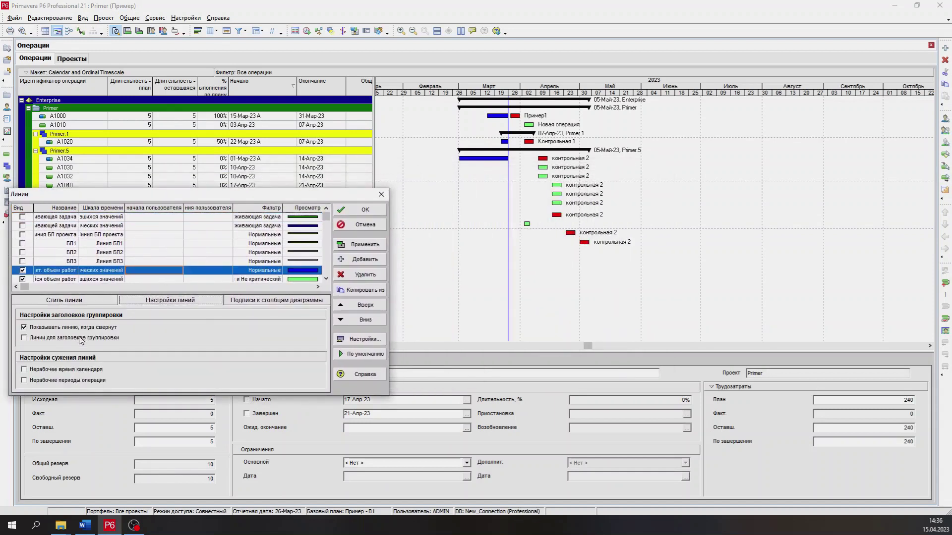
scroll(90, 331, down, 1)
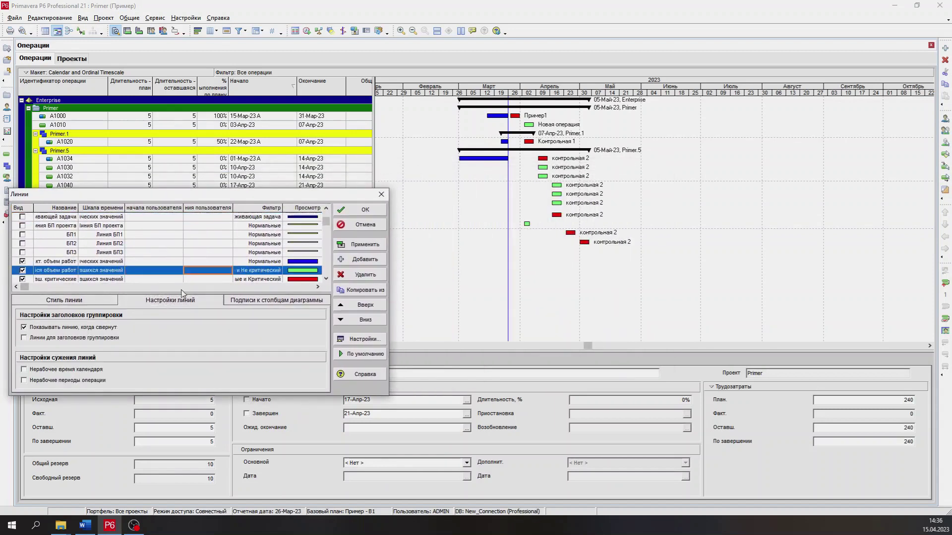
click(94, 329)
scroll(122, 309, down, 1)
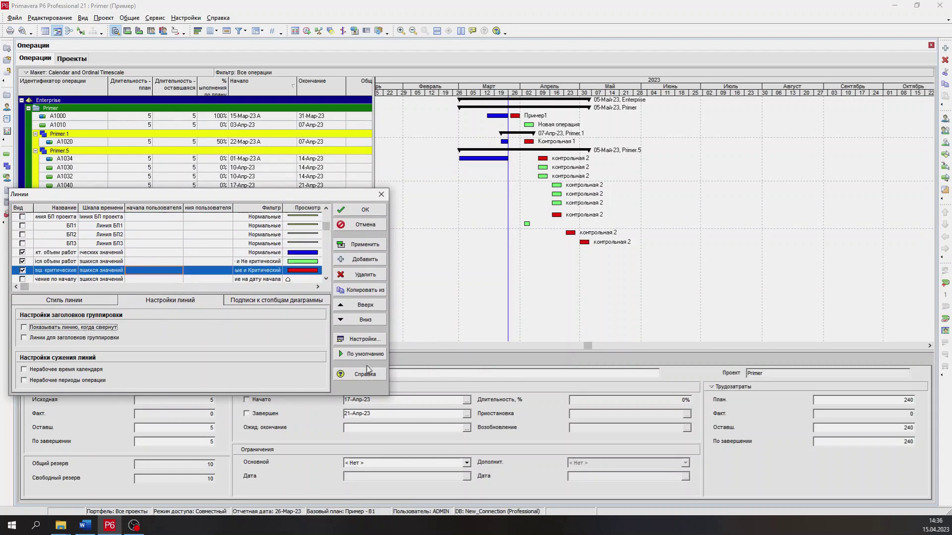
click(362, 209)
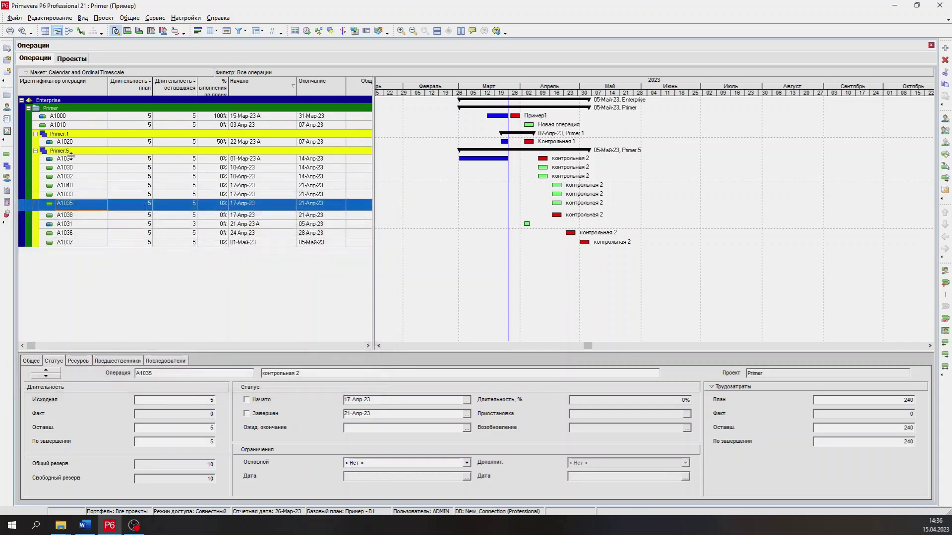
click(35, 151)
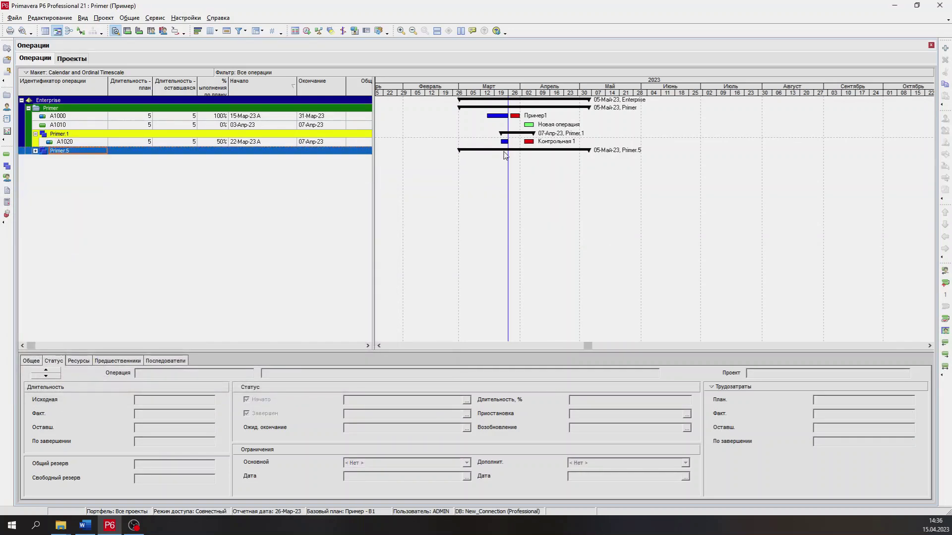
click(35, 152)
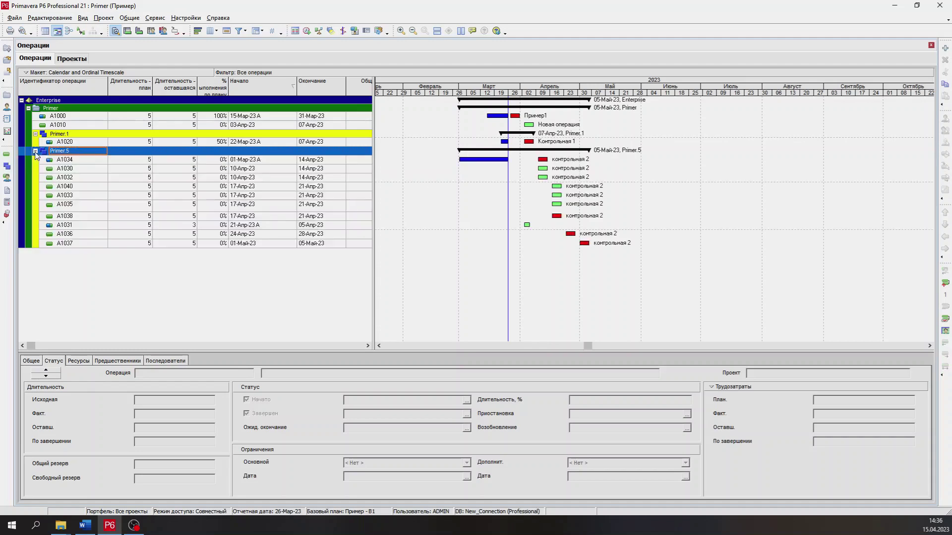
- Enable "Нерабочее время календаря" necking for the actual and remaining work bars, then apply and accept the bar settings
right_click(470, 251)
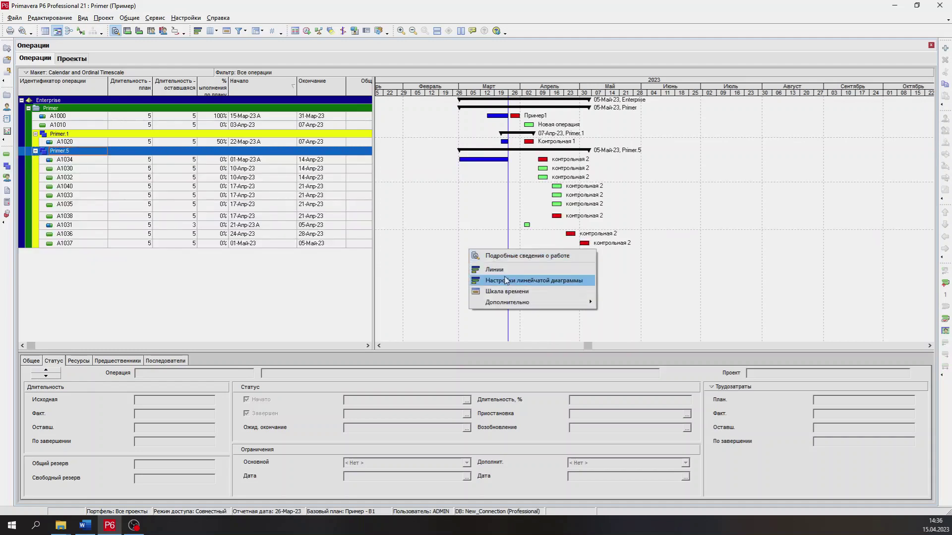
click(495, 270)
drag(451, 171, 244, 196)
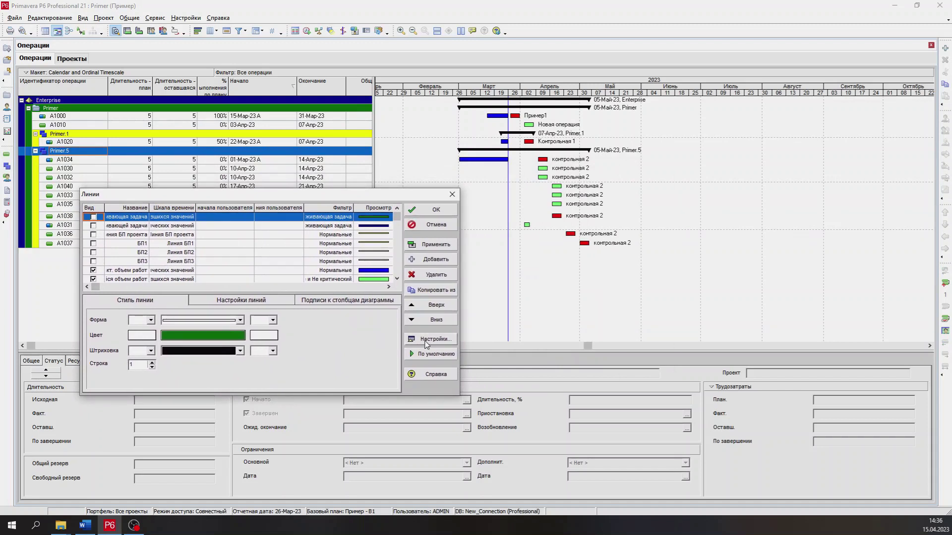
click(230, 303)
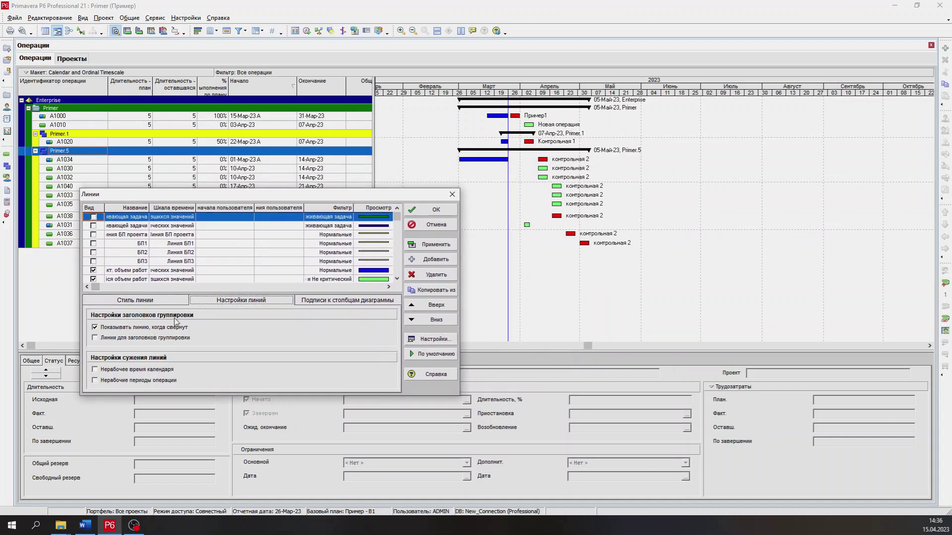
click(308, 270)
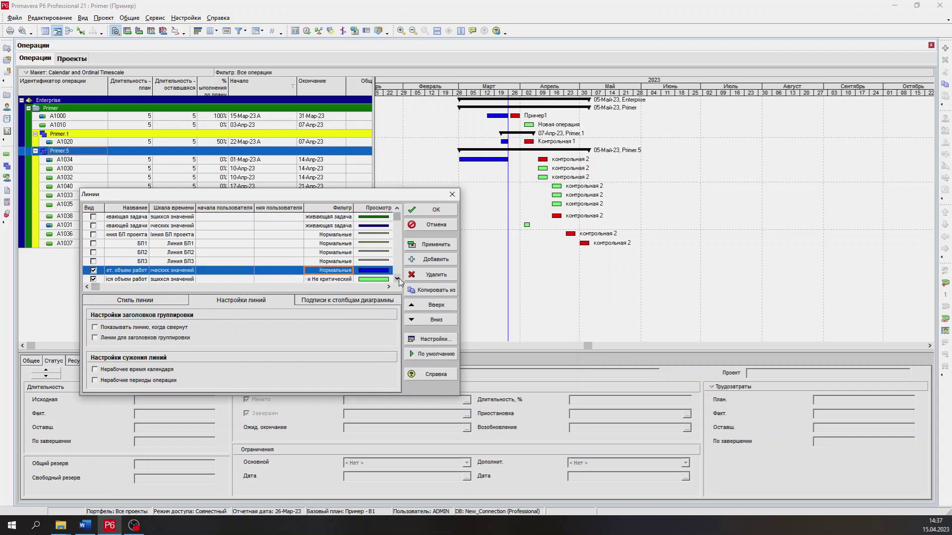
scroll(400, 282, down, 3)
click(334, 262)
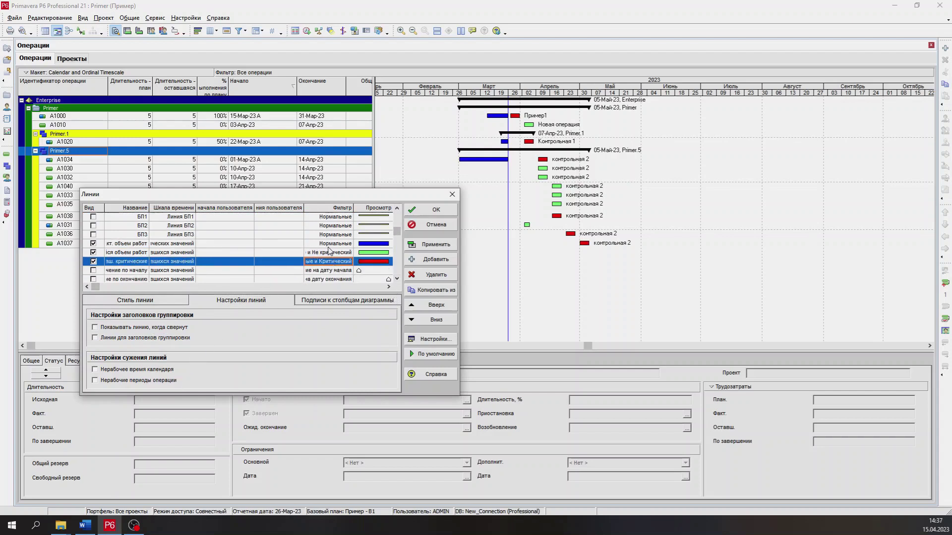
click(300, 243)
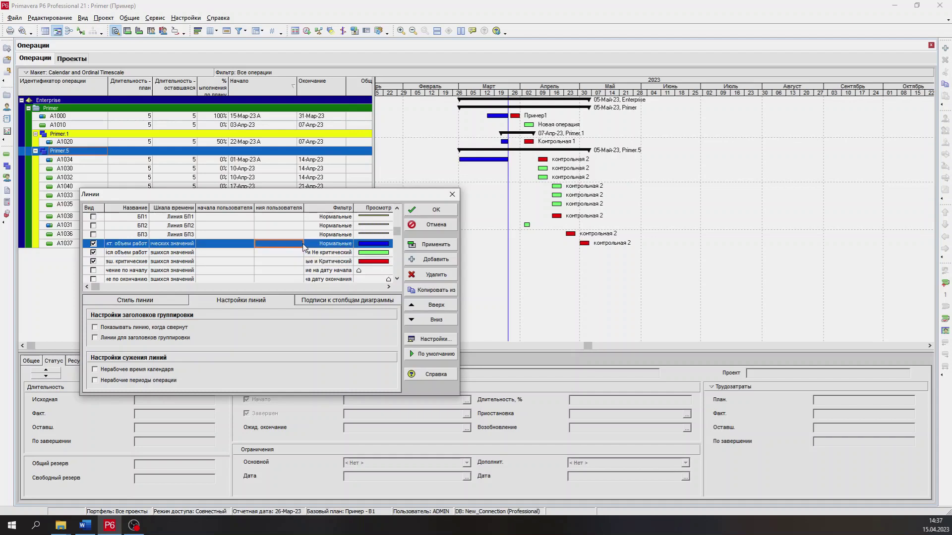
click(139, 371)
key(Down)
click(134, 371)
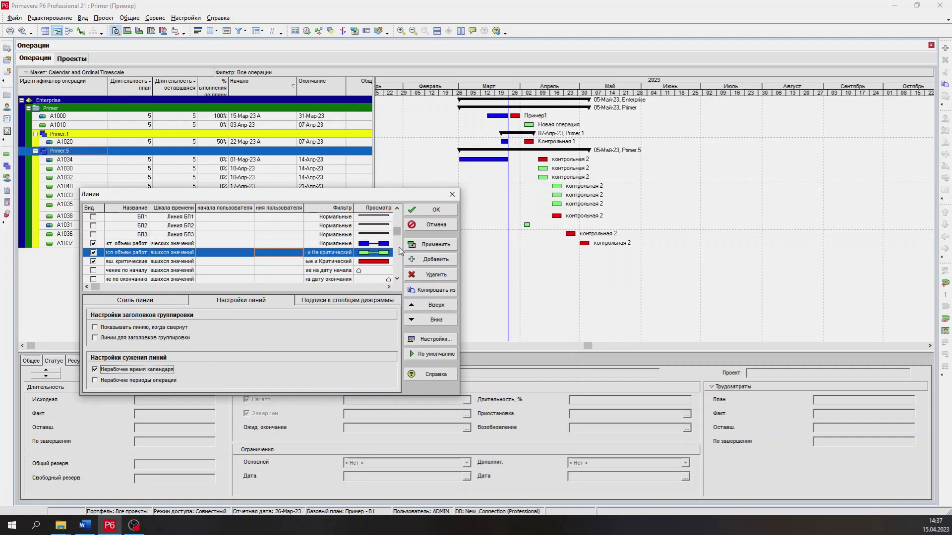
click(422, 246)
click(433, 216)
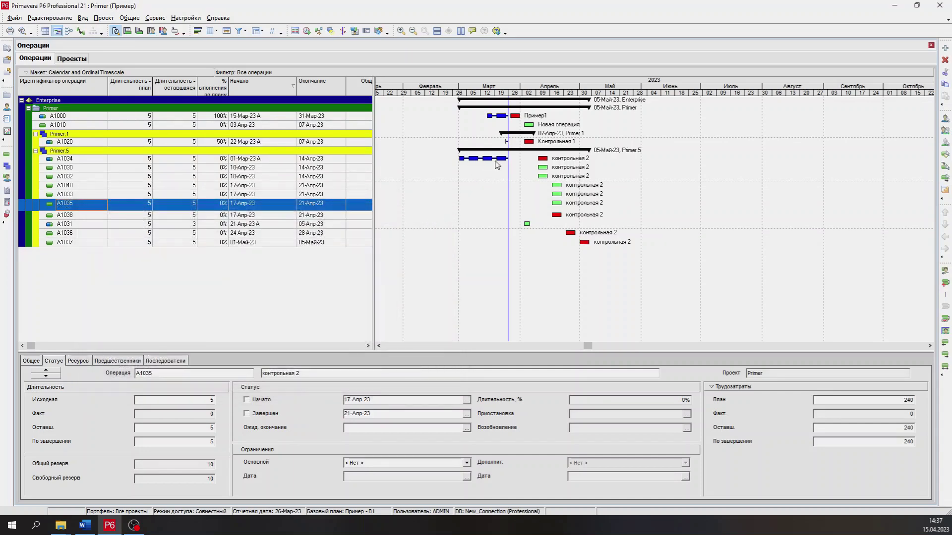
- Set the timescale's date interval to Неделя/День 1, then apply and accept it
right_click(486, 90)
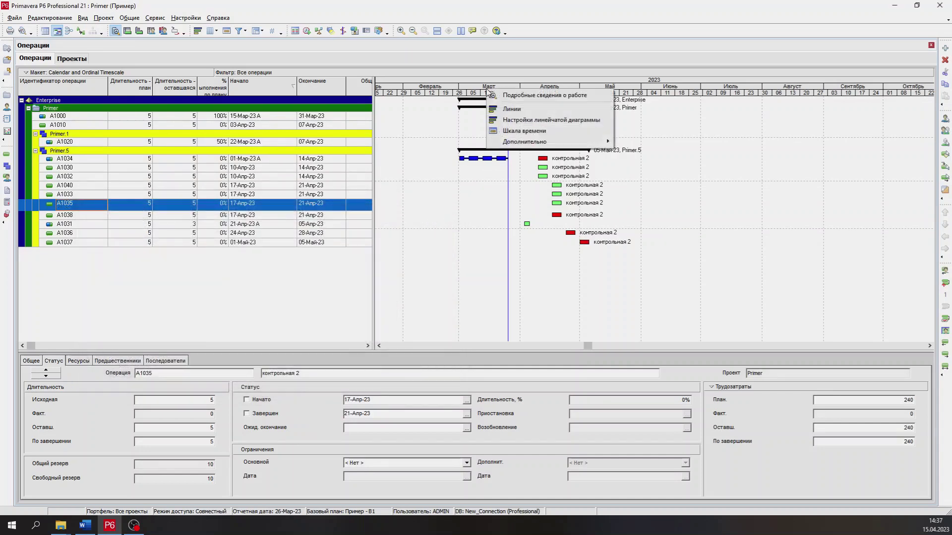
click(513, 132)
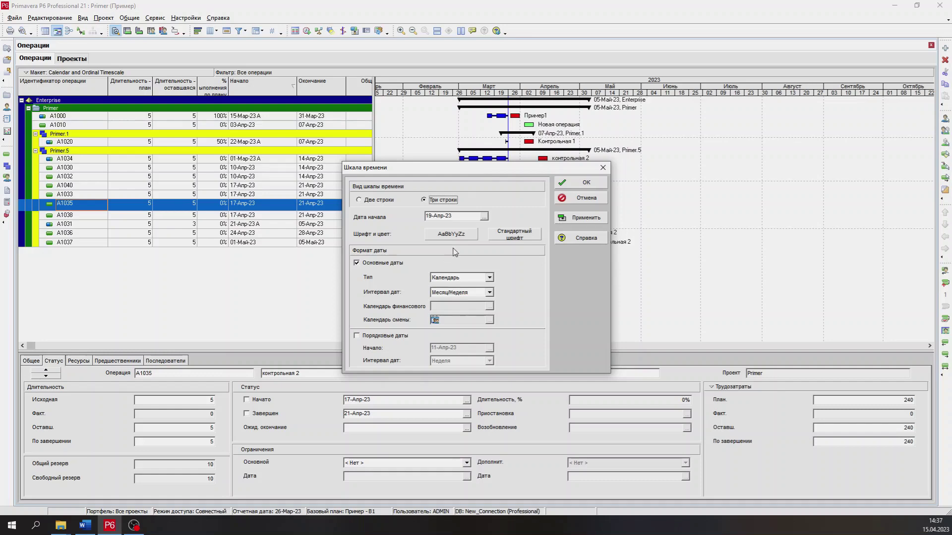
click(488, 292)
click(471, 309)
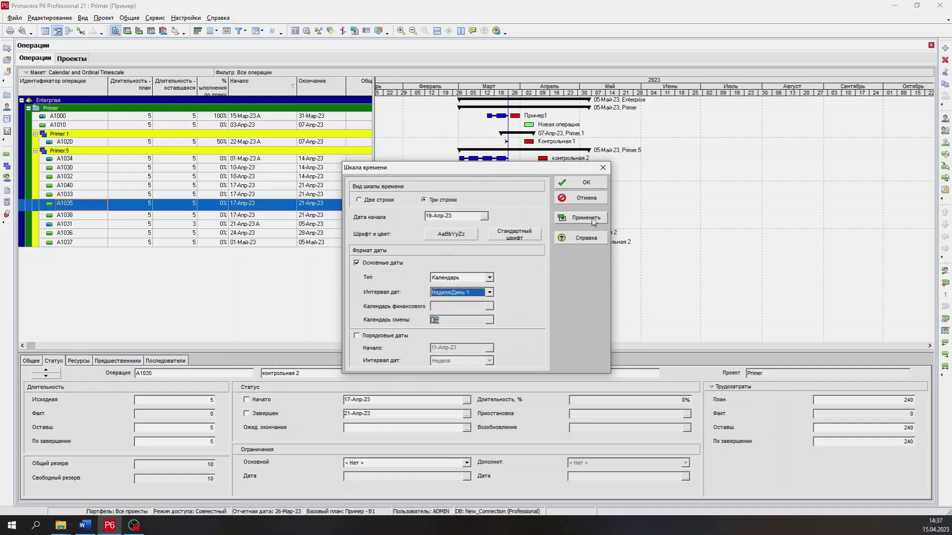
click(590, 218)
click(585, 183)
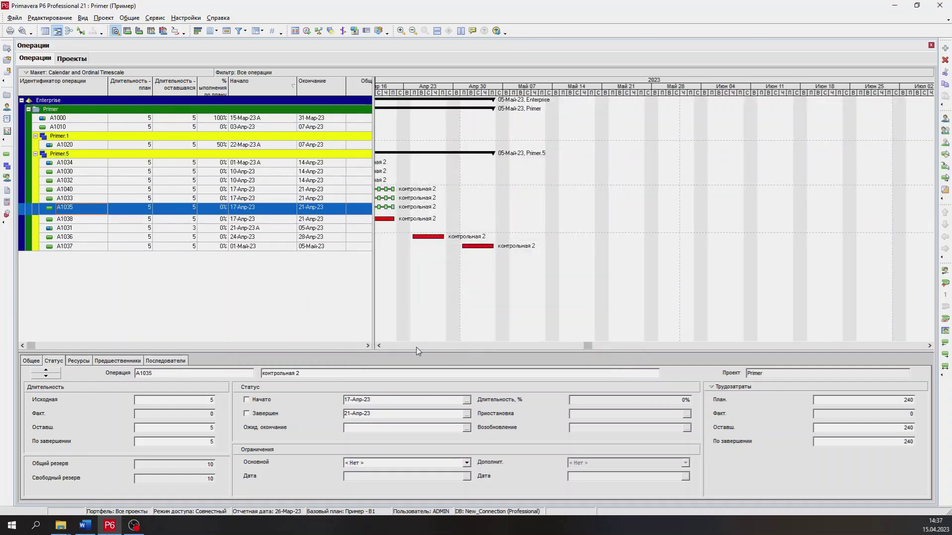
- Assign the 7x24 calendar to activity A1034 in its general details
click(379, 345)
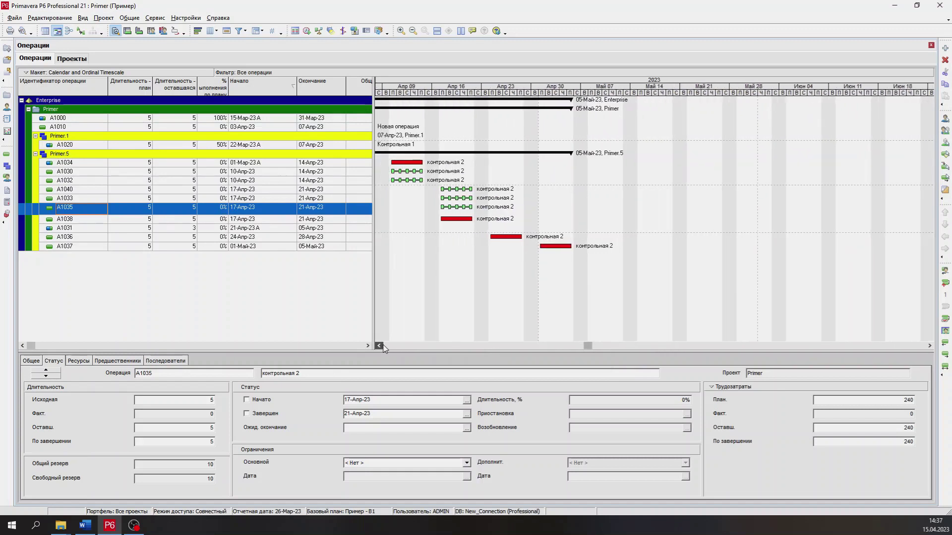
click(379, 346)
click(380, 346)
click(380, 346)
click(380, 346)
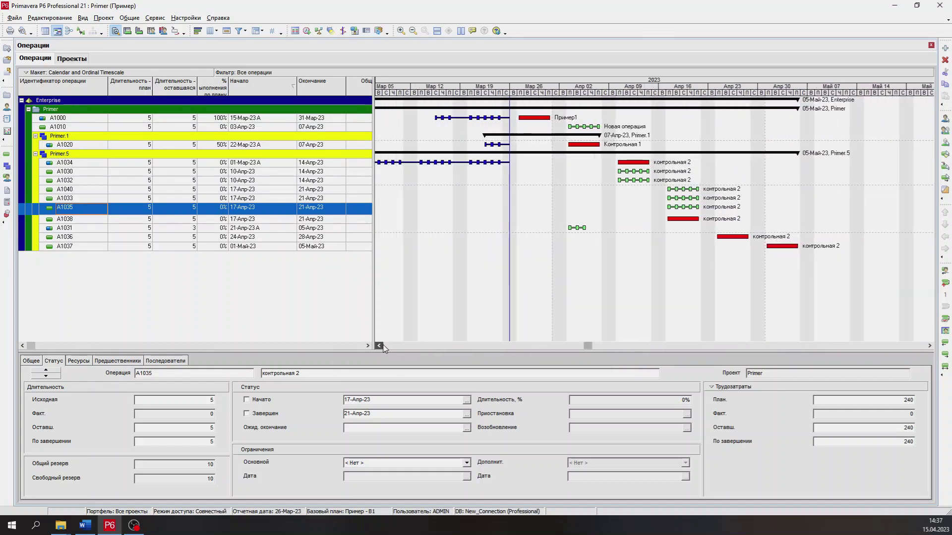
click(380, 346)
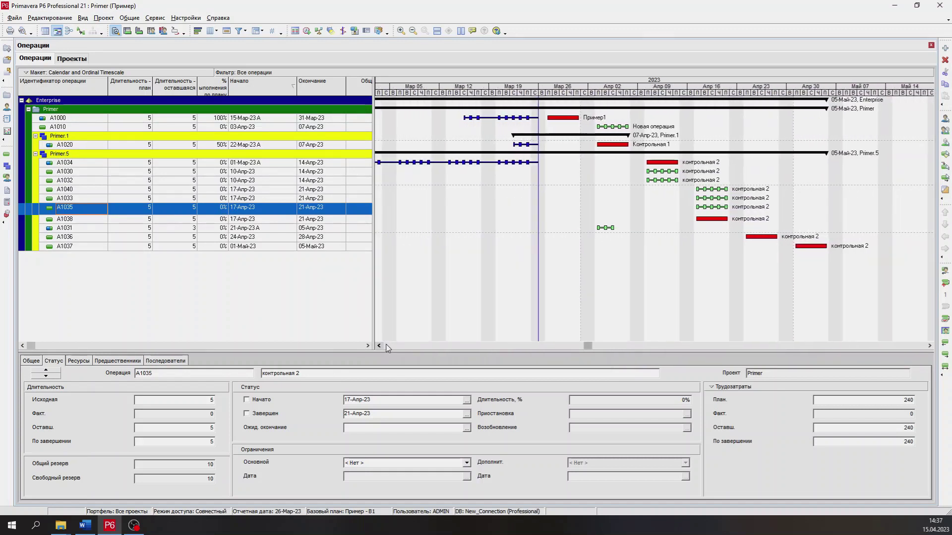
click(463, 167)
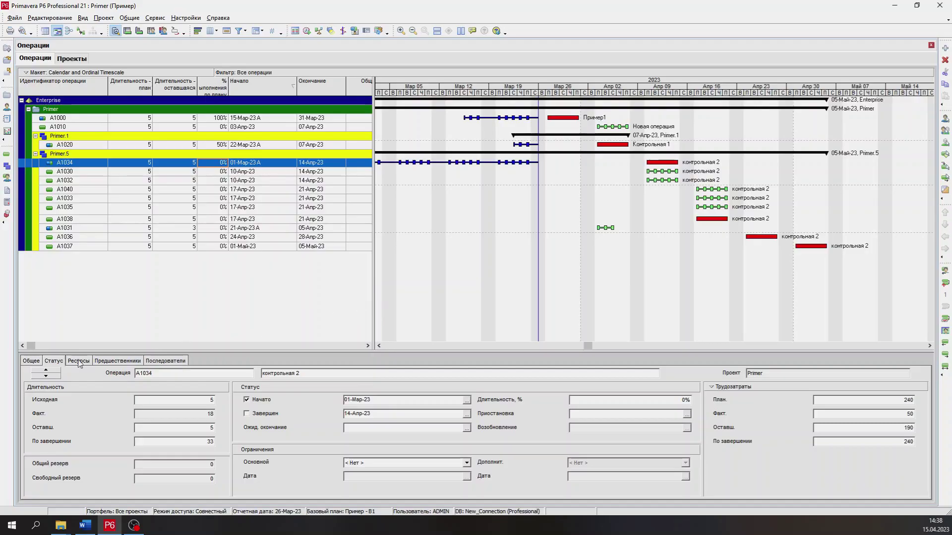
click(30, 361)
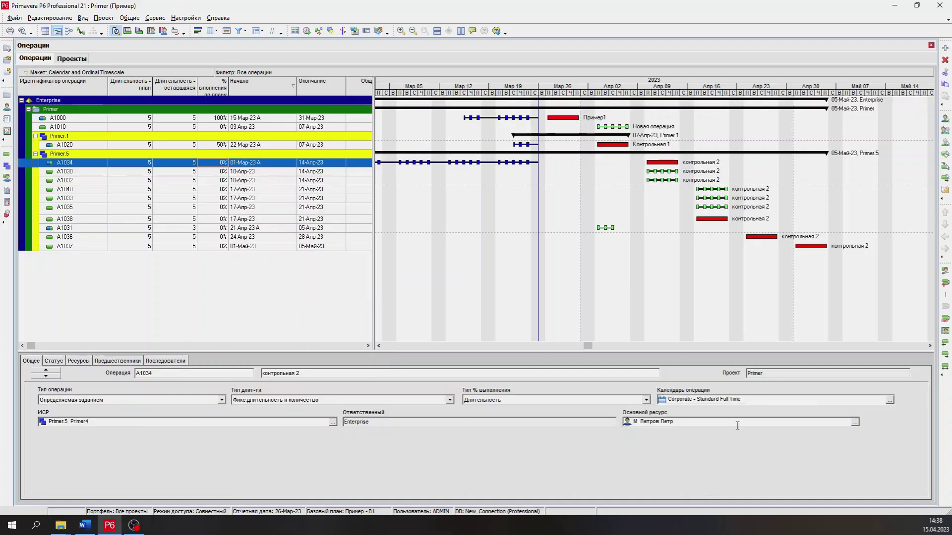
click(890, 400)
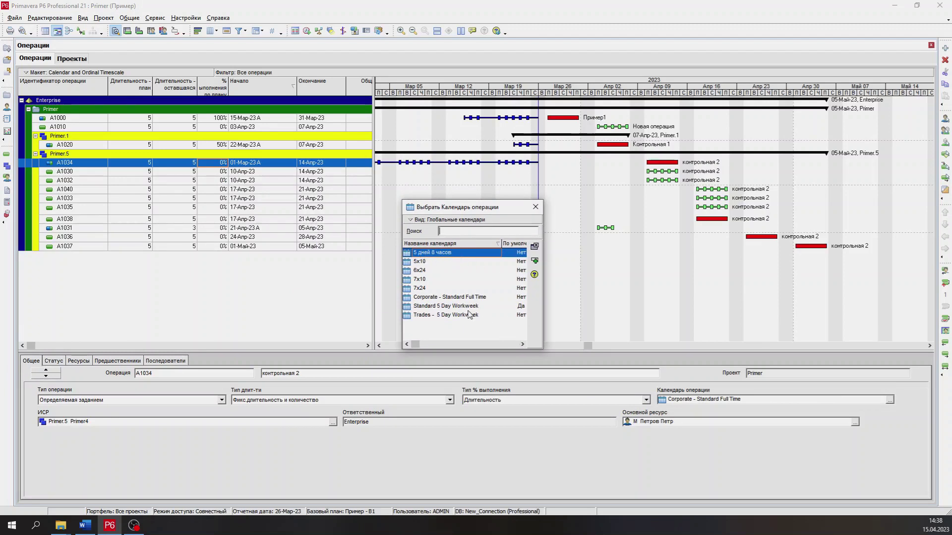
click(429, 290)
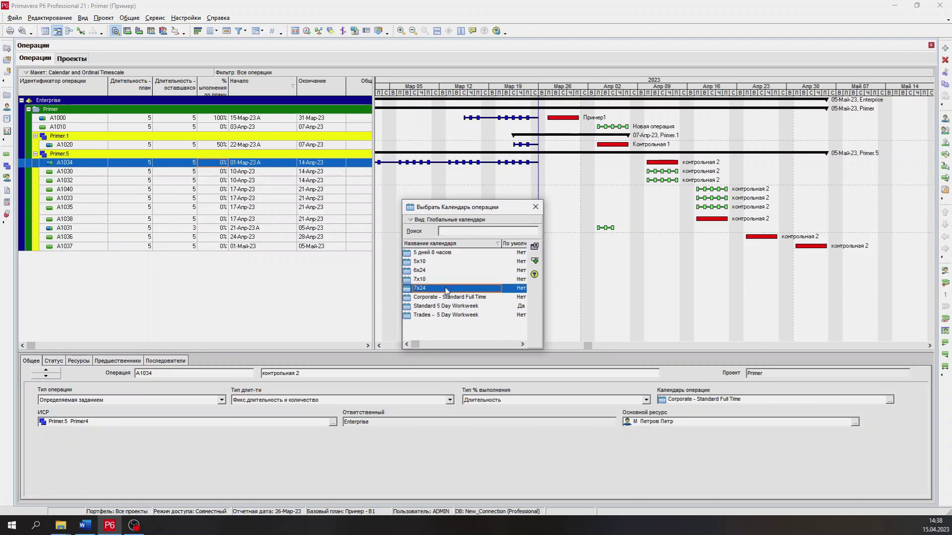
double_click(447, 291)
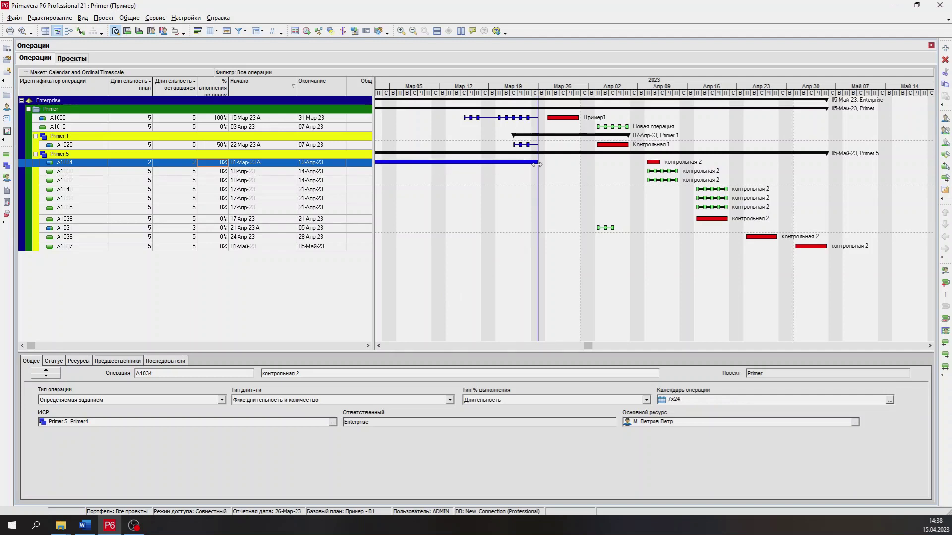
- Disable "Нерабочее время календаря" necking for the actual and remaining work bars
right_click(476, 212)
click(498, 228)
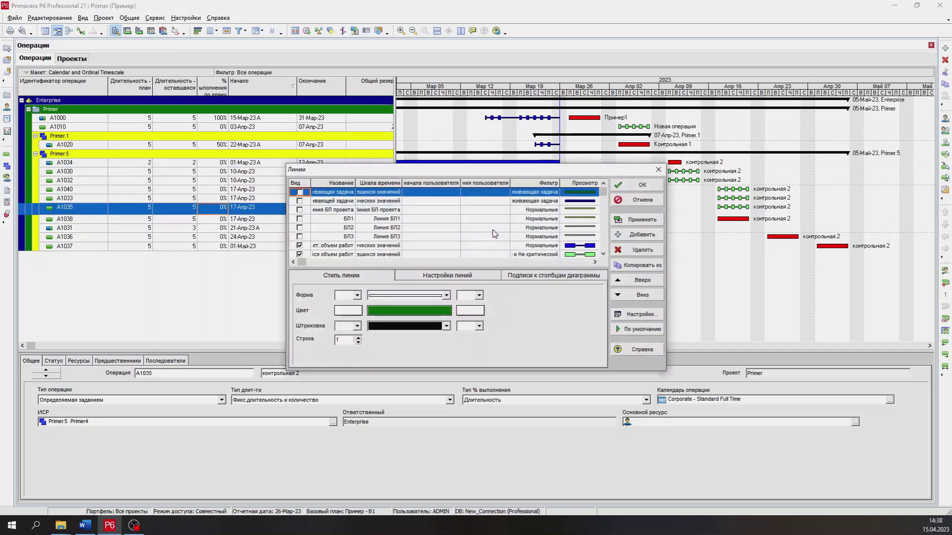
click(454, 277)
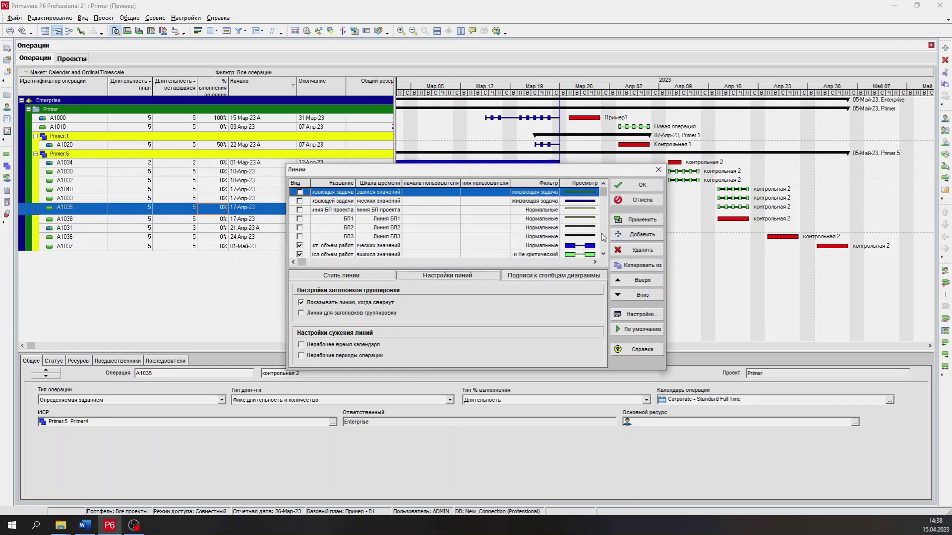
click(303, 247)
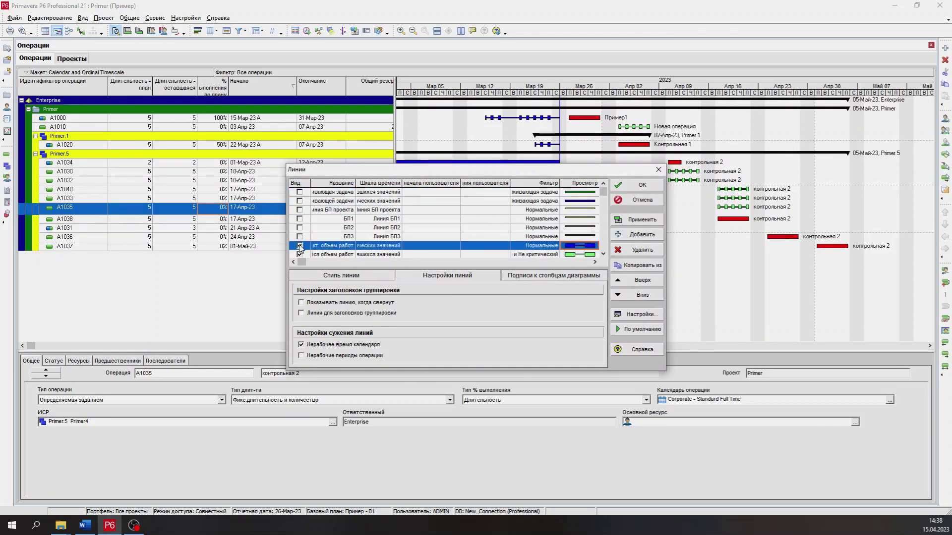
click(302, 345)
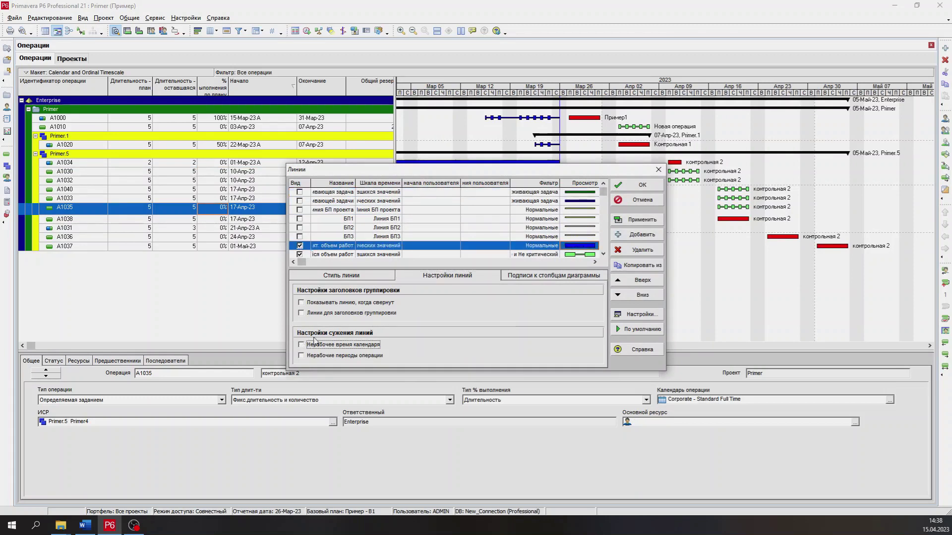
click(411, 254)
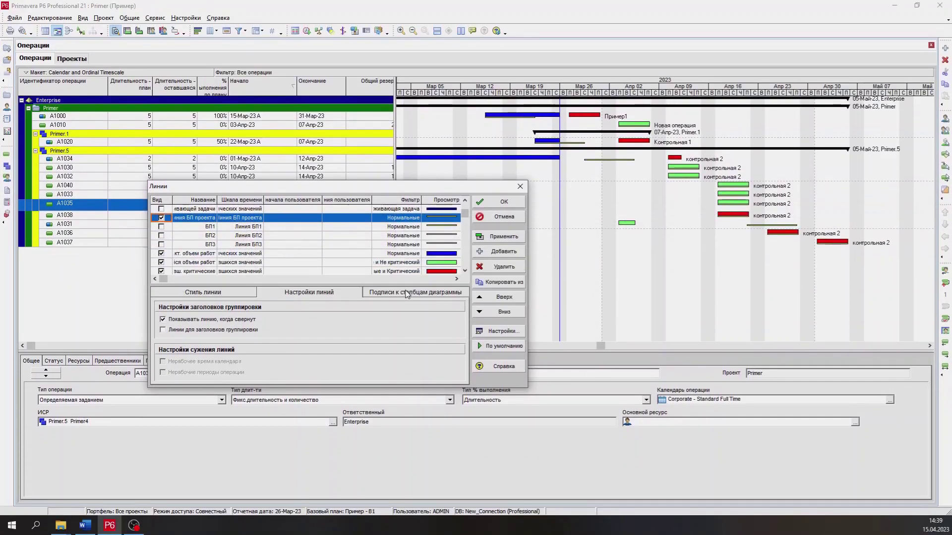
- Add a Вправо label showing Общий резерв to the Сводка bar between its existing labels, then apply it
click(406, 293)
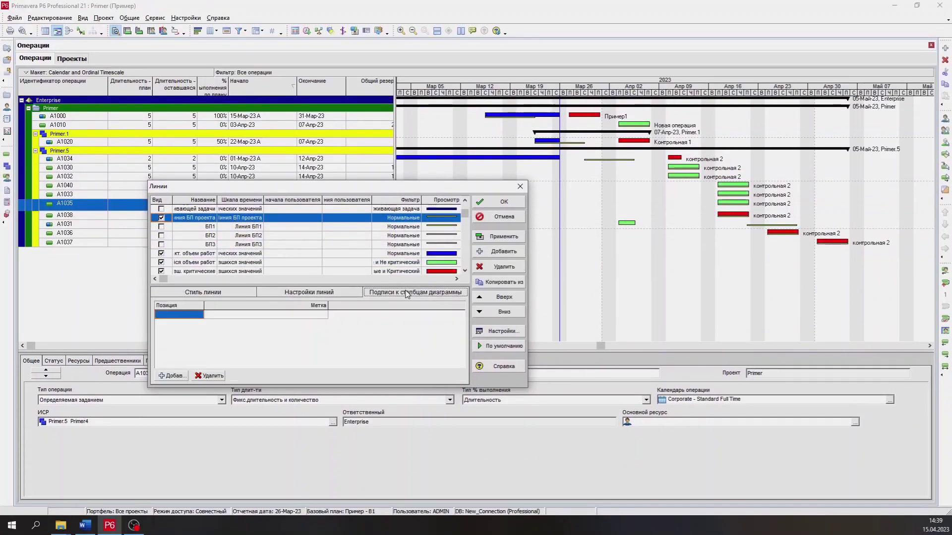
click(465, 271)
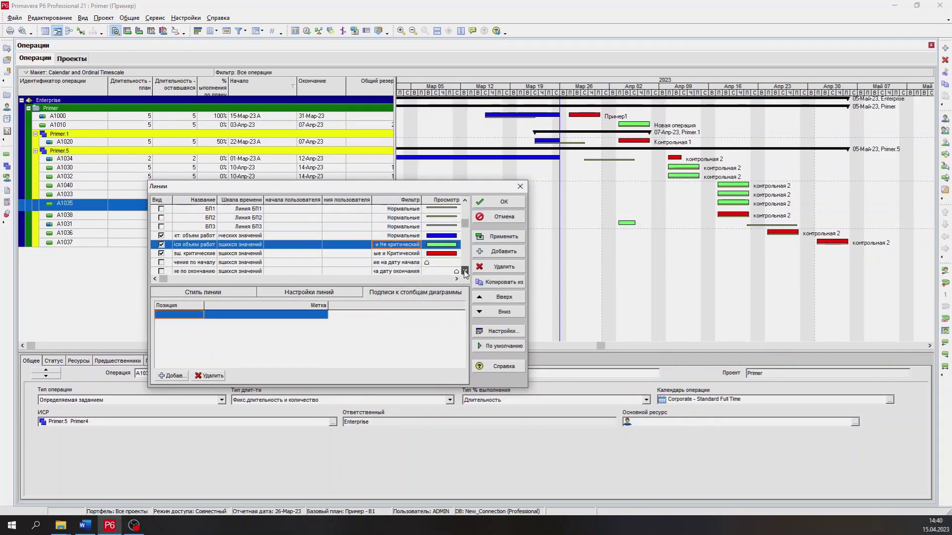
click(465, 271)
click(465, 271)
click(465, 270)
click(465, 271)
click(361, 262)
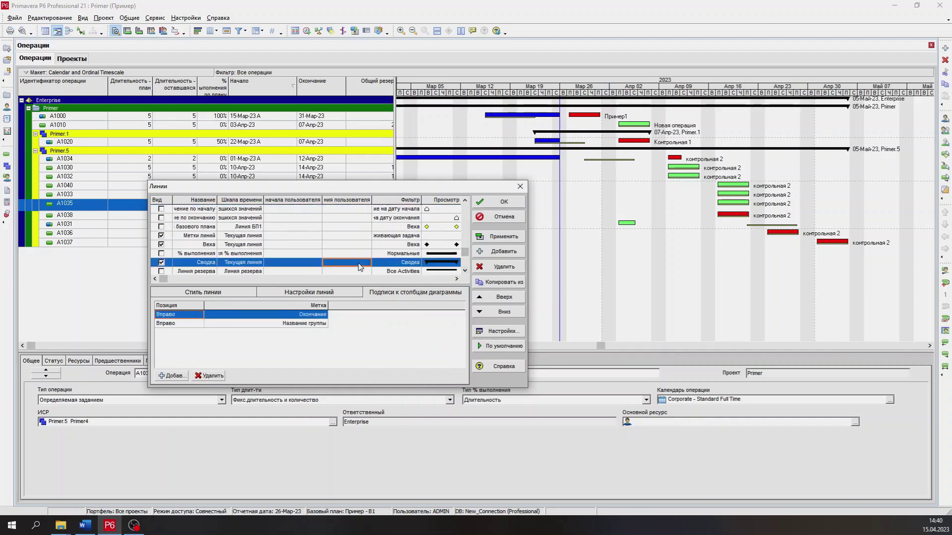
click(171, 378)
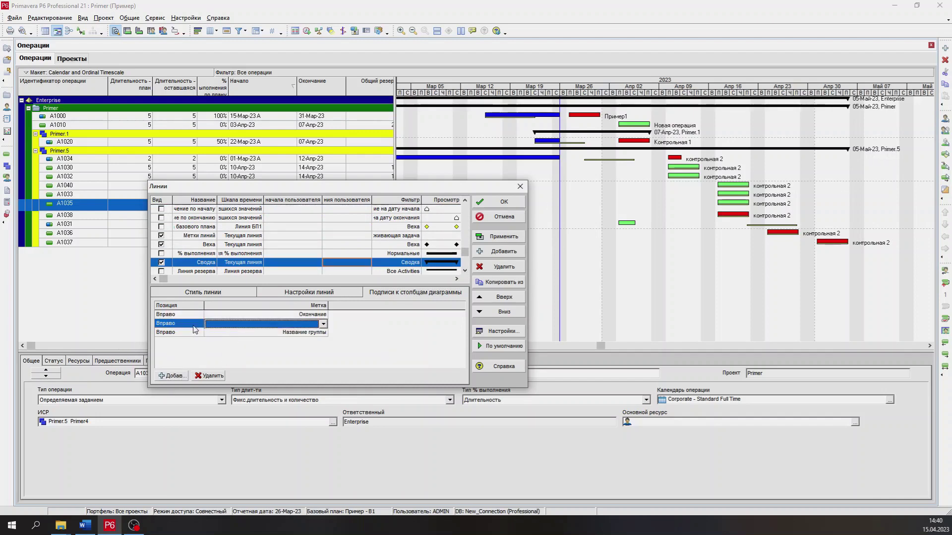
click(256, 325)
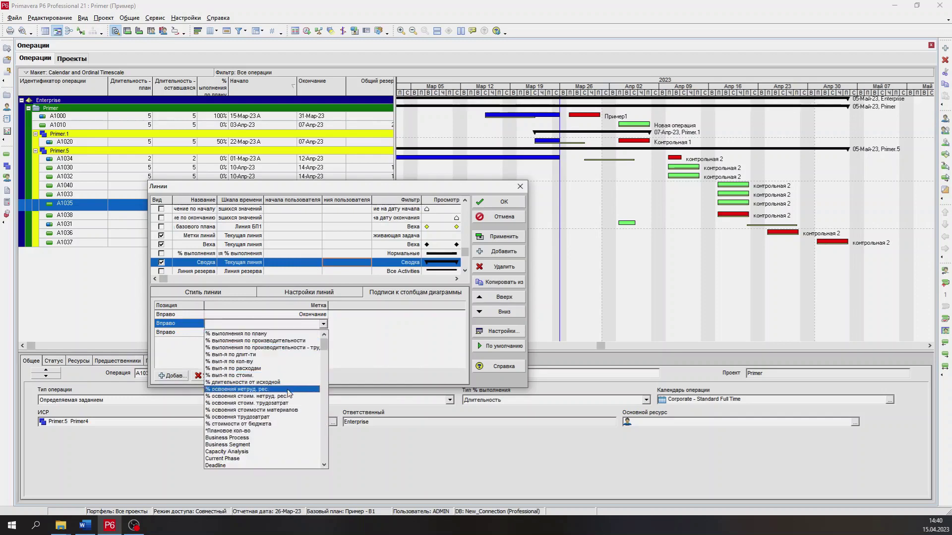
scroll(289, 393, down, 10)
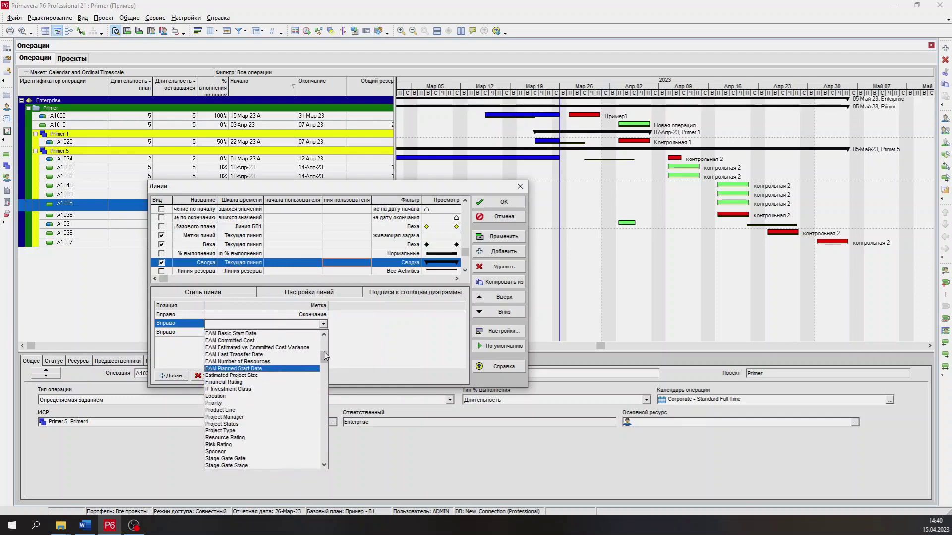
drag(325, 356, 325, 394)
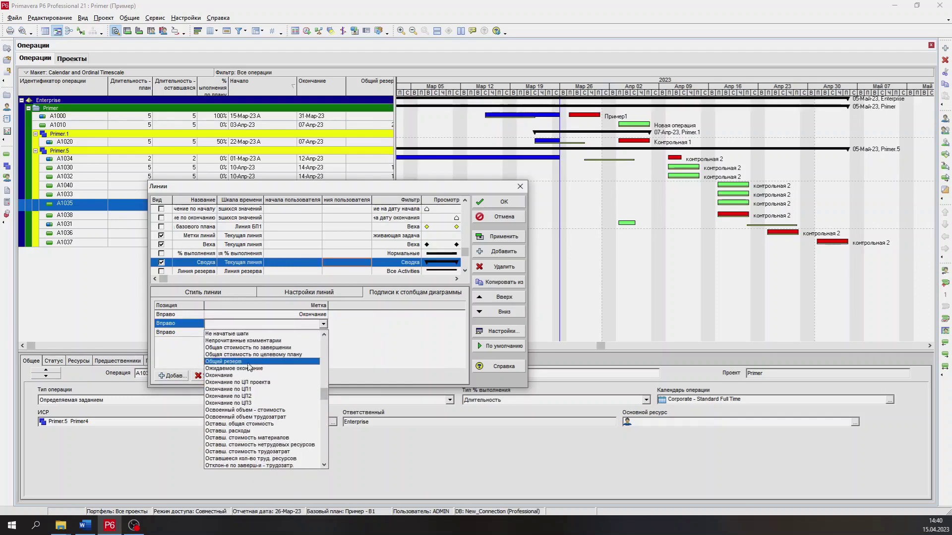
click(248, 365)
click(502, 237)
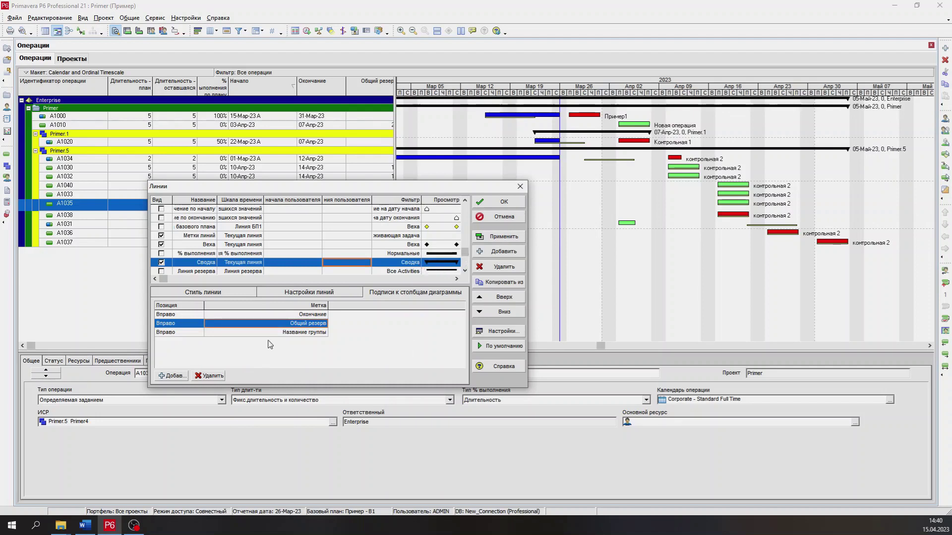
- Delete the Общий резерв label from the Сводка bar and apply the change
click(209, 376)
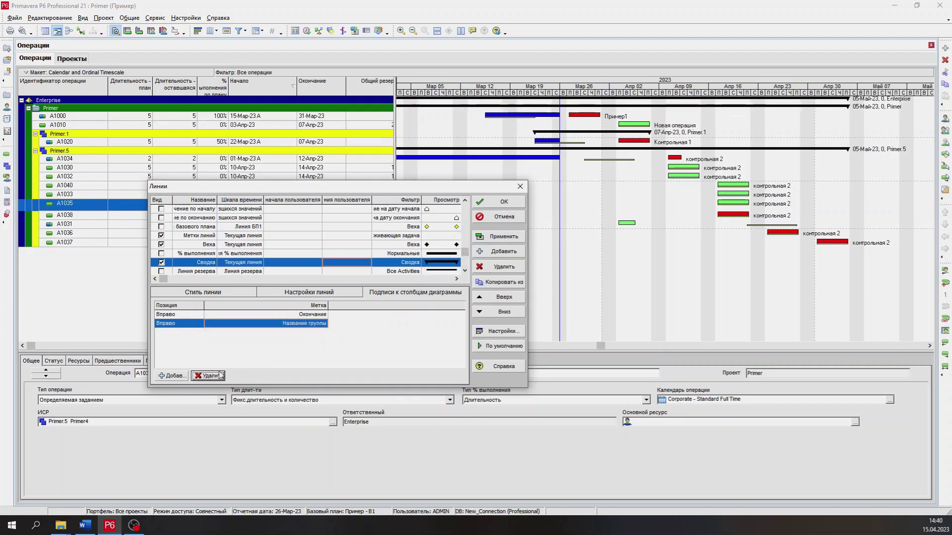
click(509, 242)
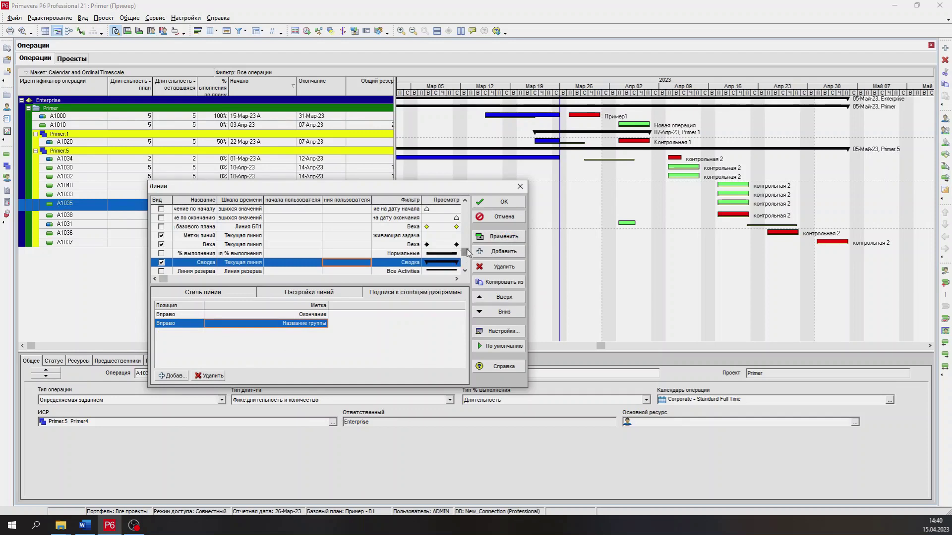
- Add a Вправо label showing Название операции to the critical remaining work bar, then apply it
drag(468, 254, 466, 237)
click(400, 230)
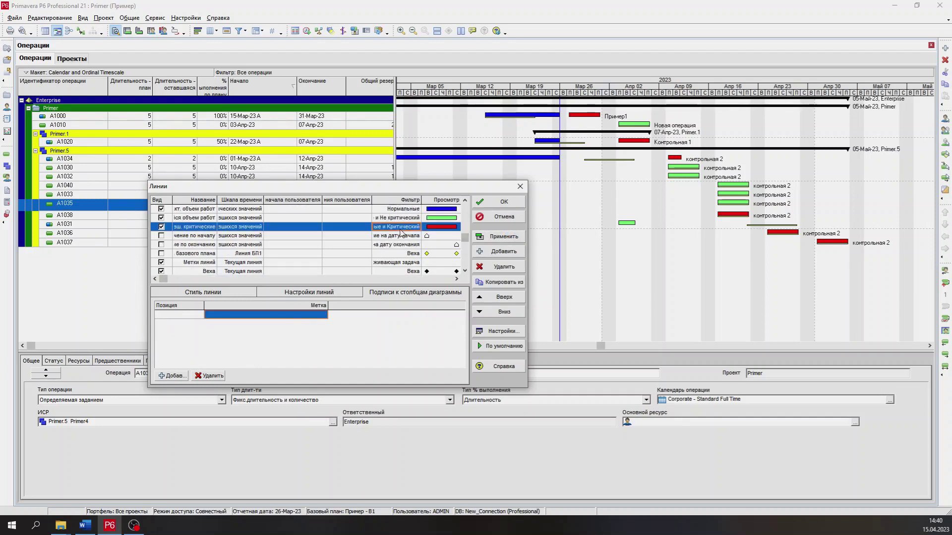
click(172, 375)
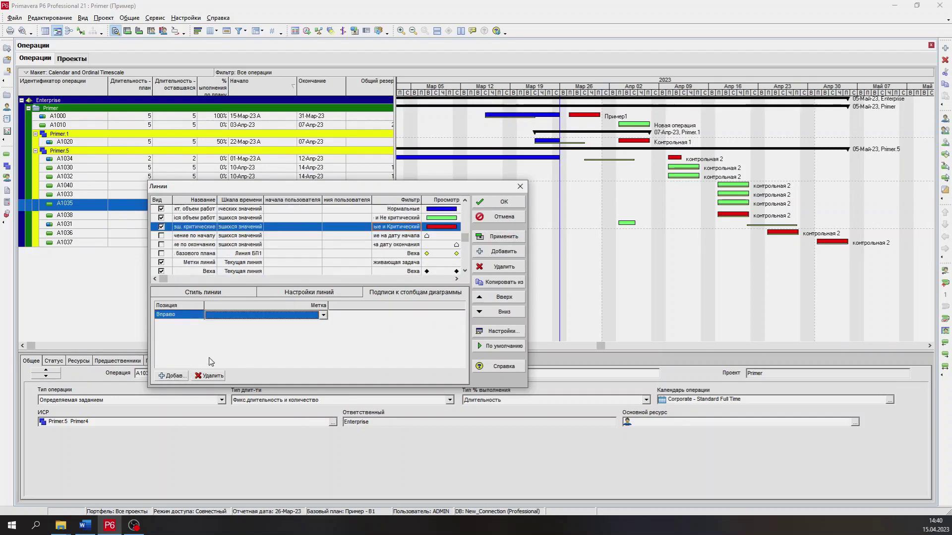
click(323, 315)
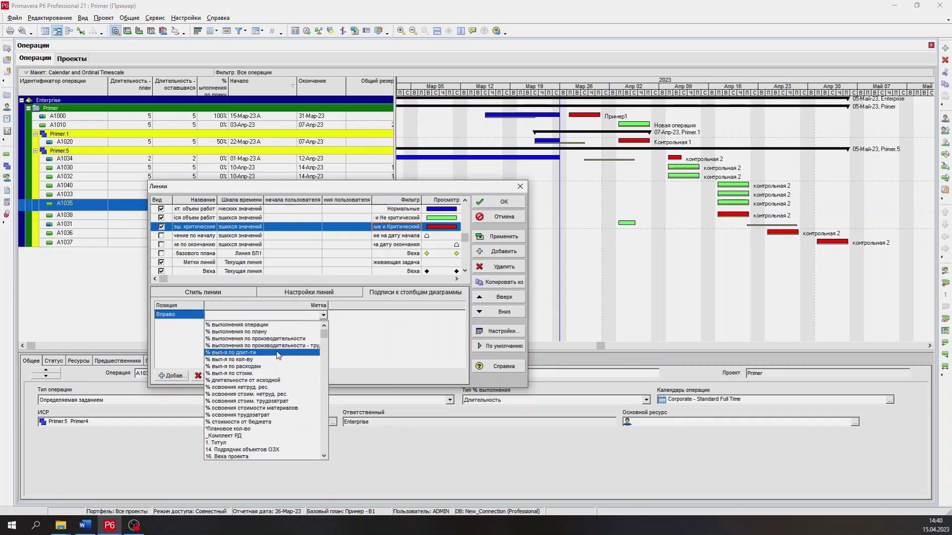
scroll(278, 355, down, 15)
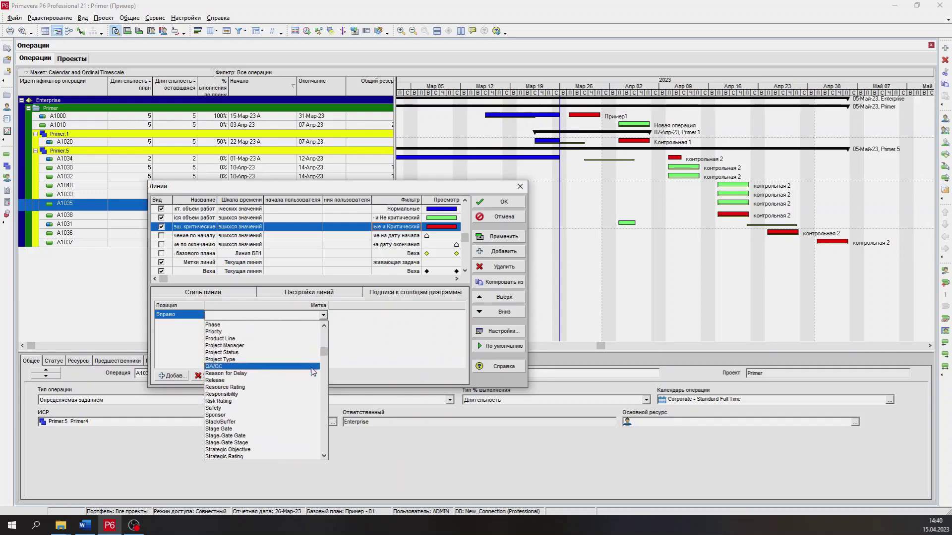
drag(325, 353, 325, 391)
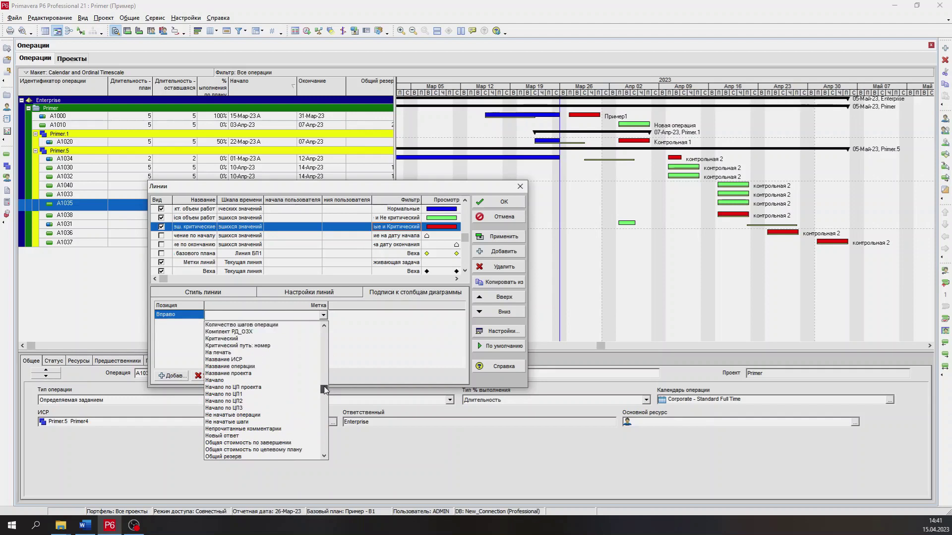
click(273, 367)
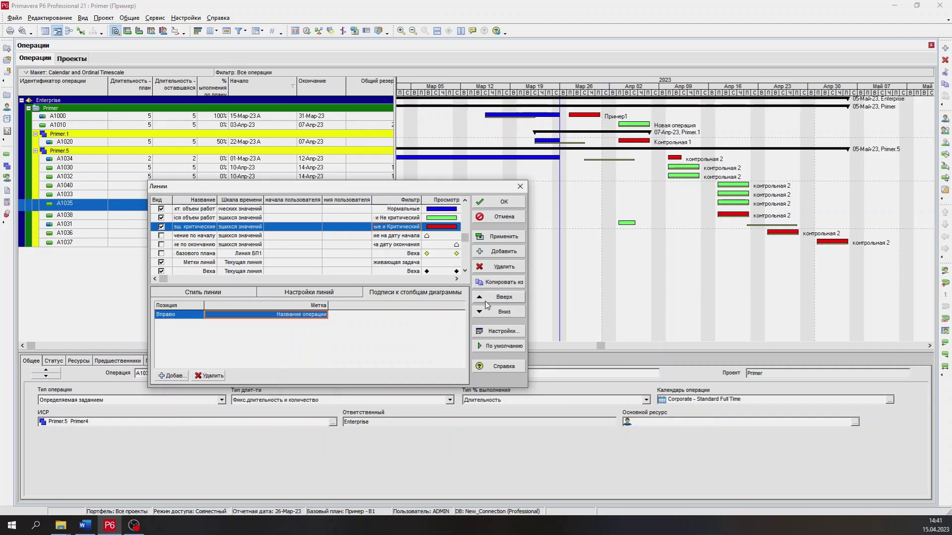
click(513, 237)
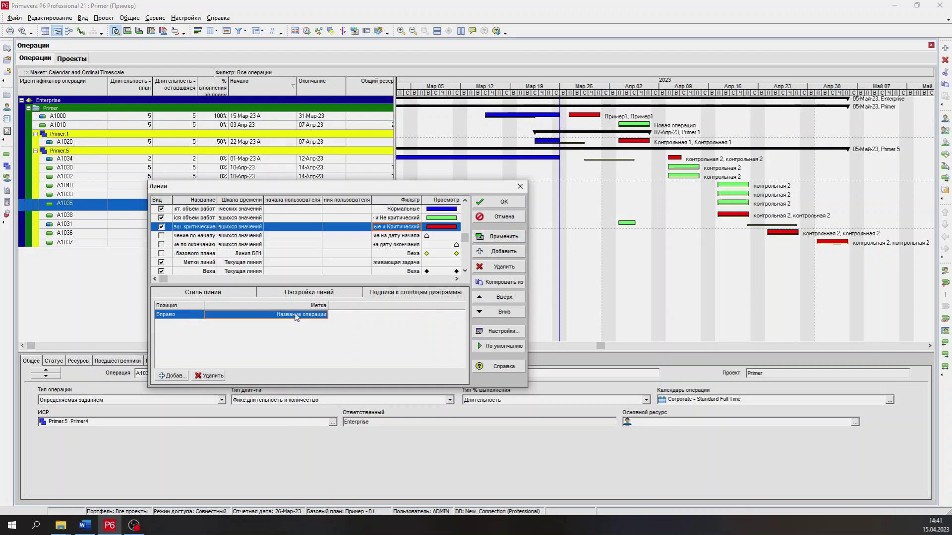
- Delete the Название операции label from the critical remaining work bar and apply the change
click(170, 316)
click(209, 375)
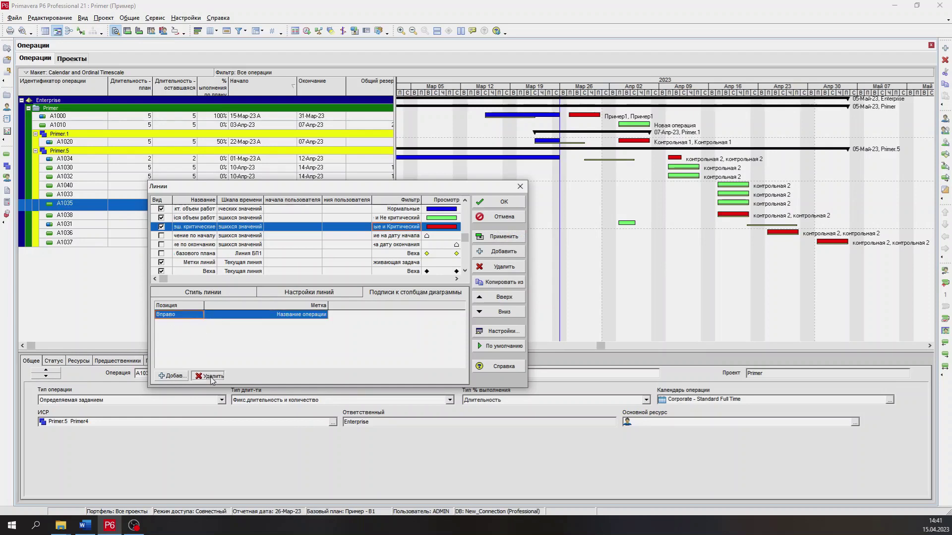
click(504, 237)
- Widen the Фильтр column, delete the Название операции label from the Метки линий bar and apply the change
scroll(253, 243, down, 1)
scroll(252, 243, down, 2)
click(248, 227)
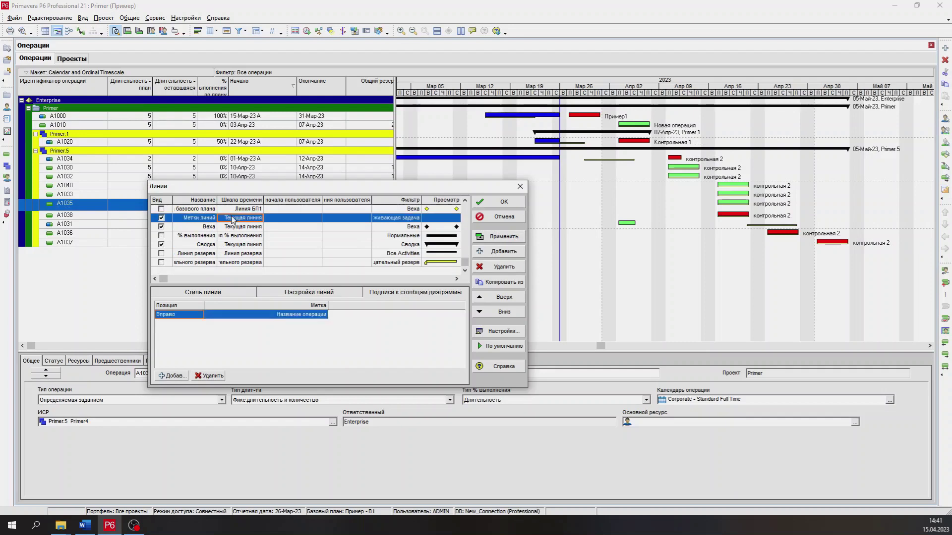
drag(372, 200, 426, 200)
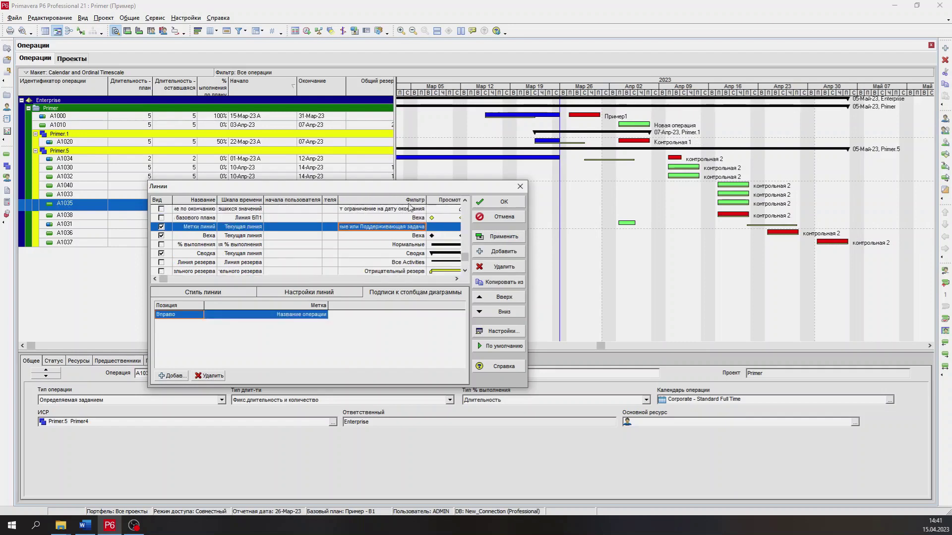
click(208, 378)
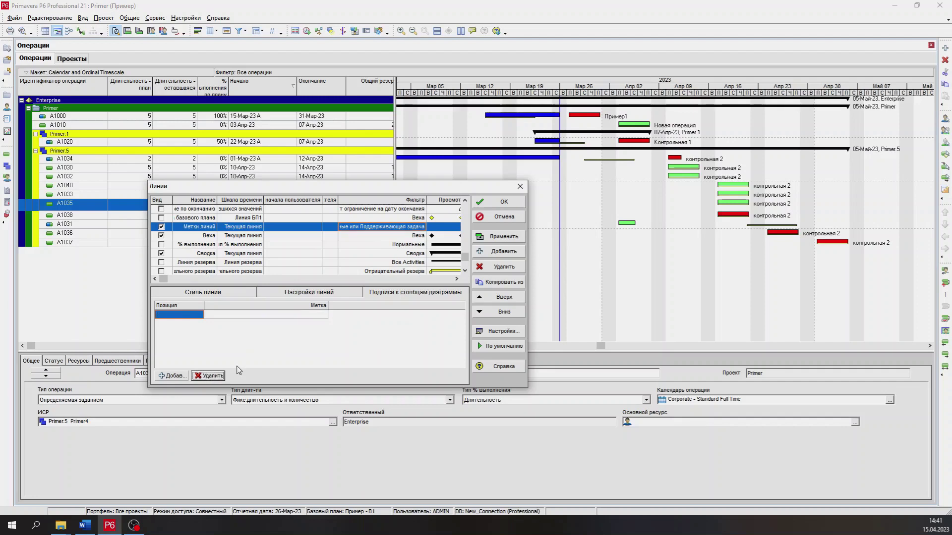
click(502, 242)
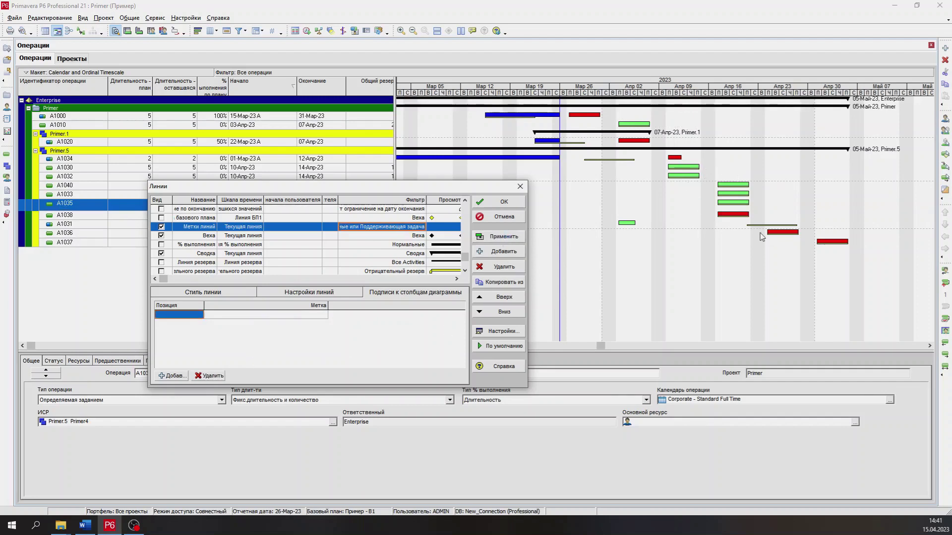
- Add a Вправо label showing Начало to the Метки линий bar, then apply and accept the bar settings
click(190, 317)
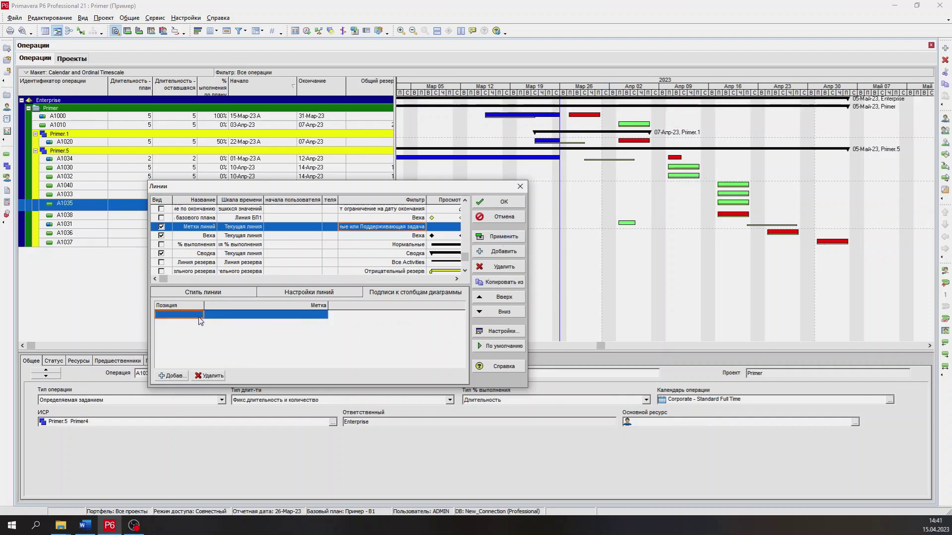
click(172, 375)
click(189, 313)
click(248, 340)
click(268, 316)
scroll(263, 395, up, 2)
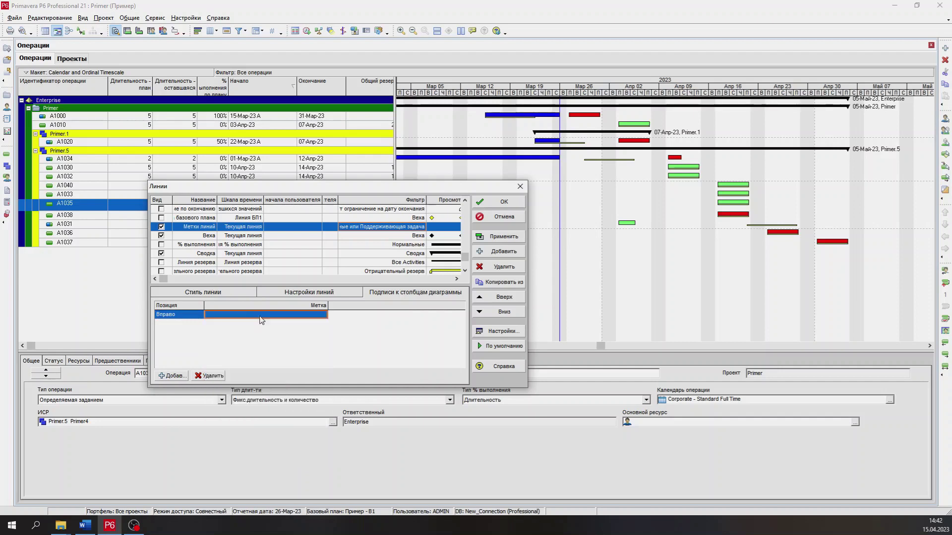
text(Дата возобновления)
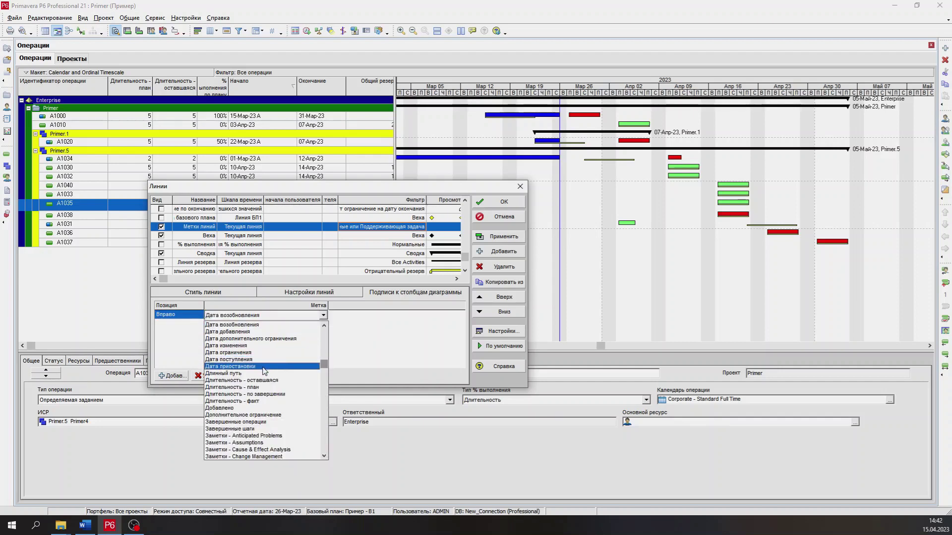
scroll(267, 371, up, 1)
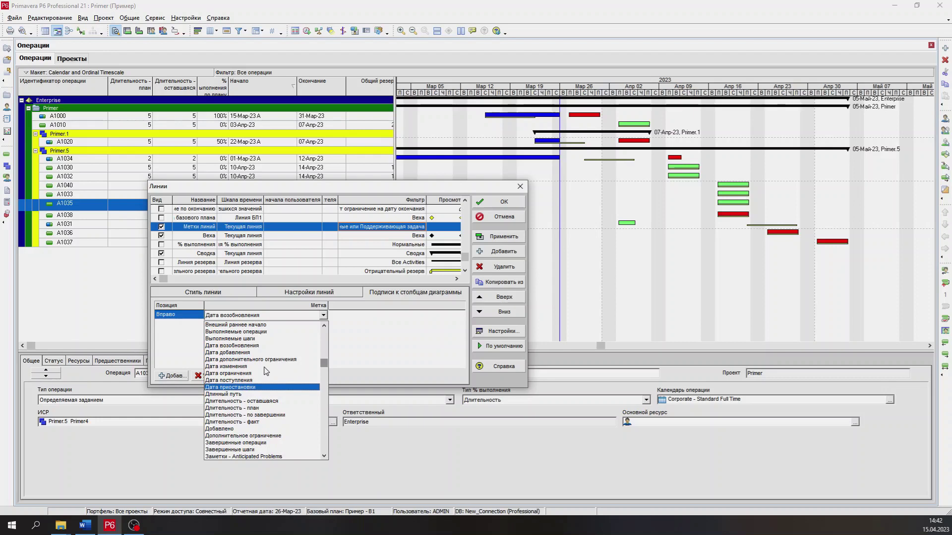
text(Начало)
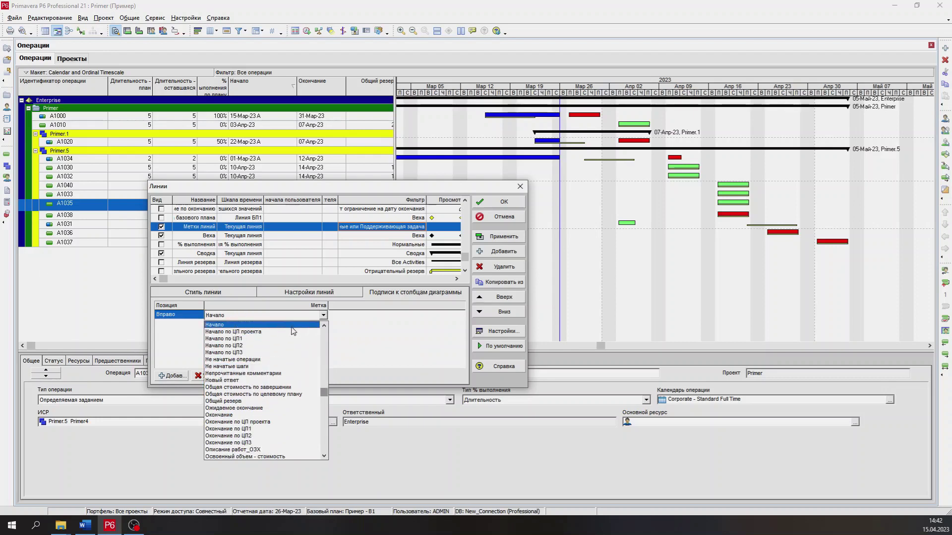
click(223, 325)
click(504, 237)
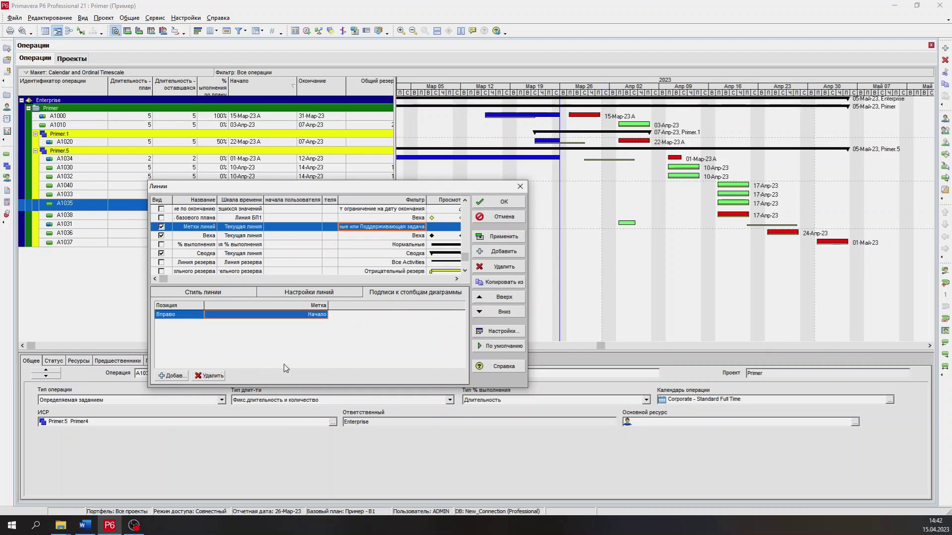
click(501, 205)
click(502, 205)
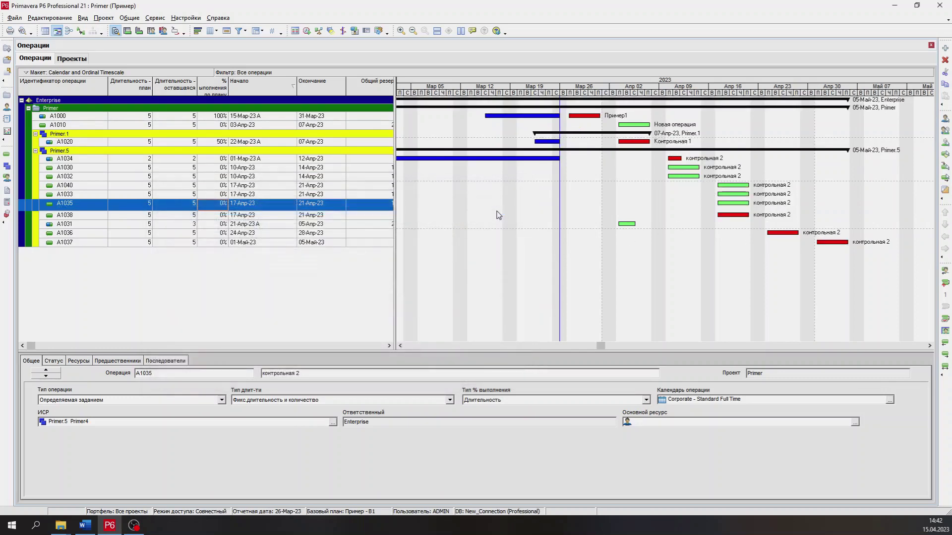
- Enable "Показывать зависимости" in the bar chart options and accept the change
right_click(496, 213)
click(556, 244)
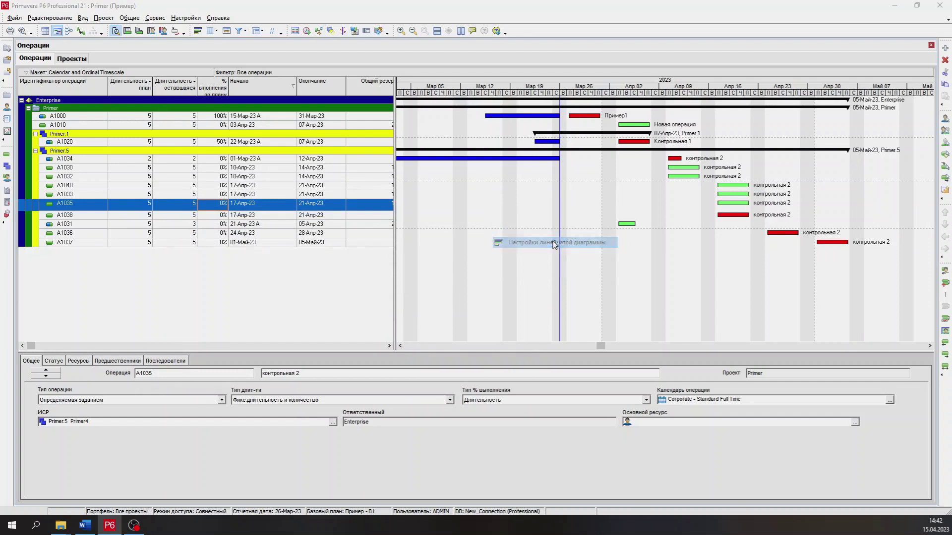
drag(466, 184, 418, 229)
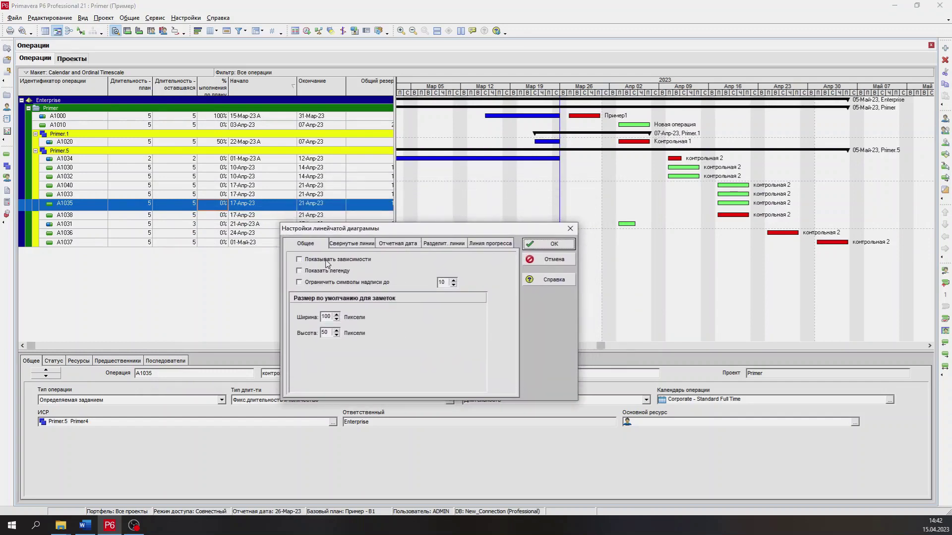
click(326, 261)
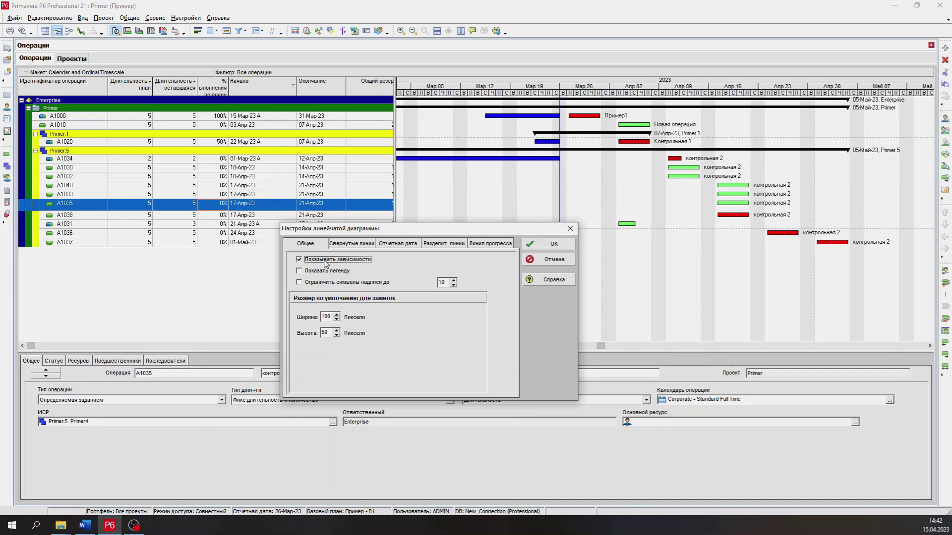
click(563, 249)
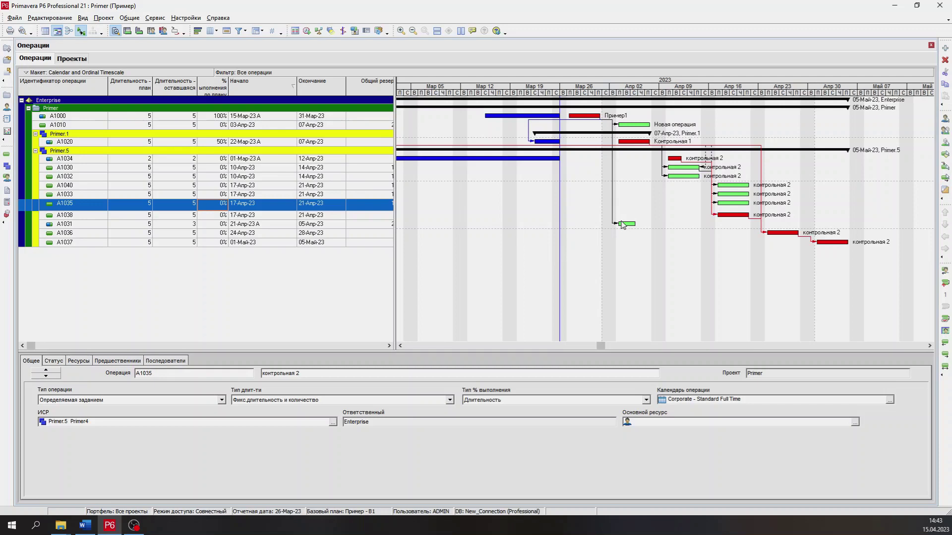
- Toggle the display of relationship lines on the Gantt chart off and back on twice
click(80, 31)
click(81, 31)
click(80, 31)
click(80, 32)
- Enable "Показать легенду" in the bar chart options and accept the change to display the legend on the Gantt chart
right_click(498, 232)
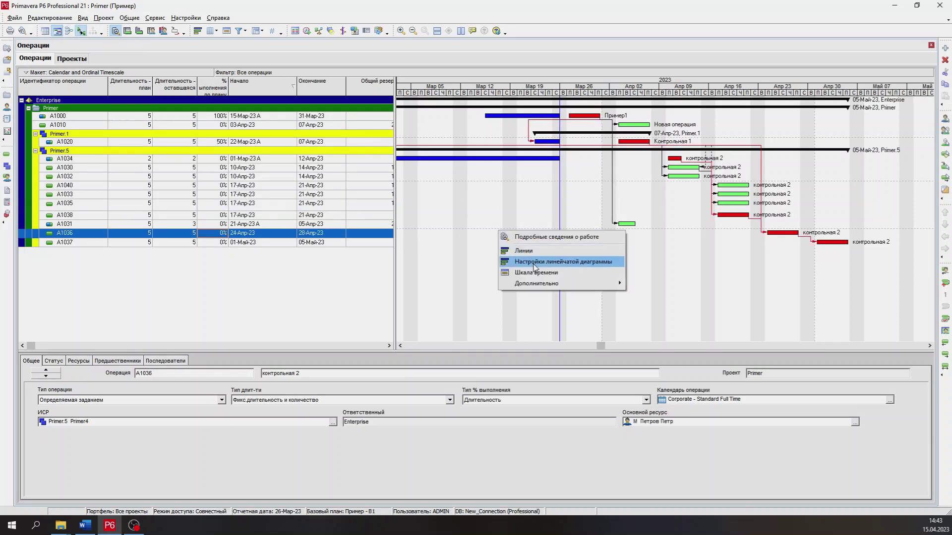
click(534, 267)
click(378, 229)
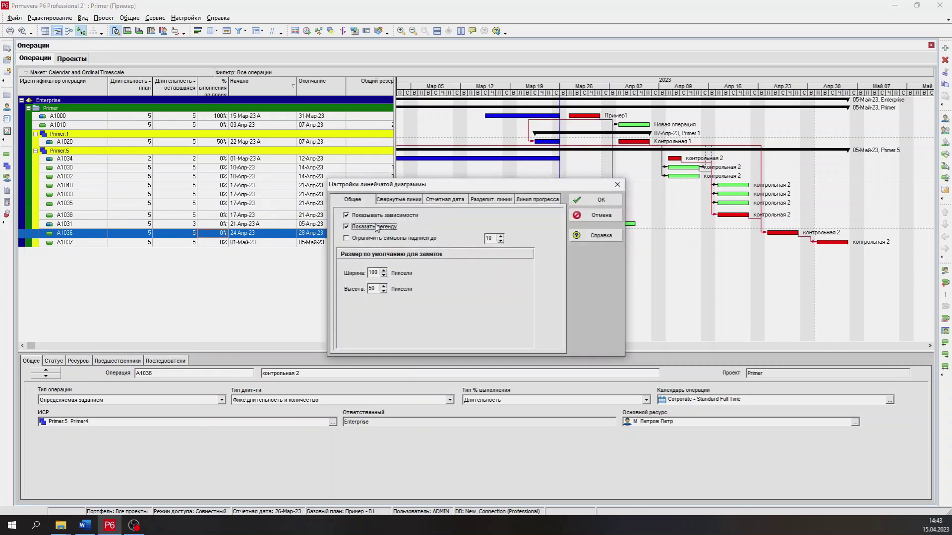
drag(513, 184, 393, 100)
click(476, 115)
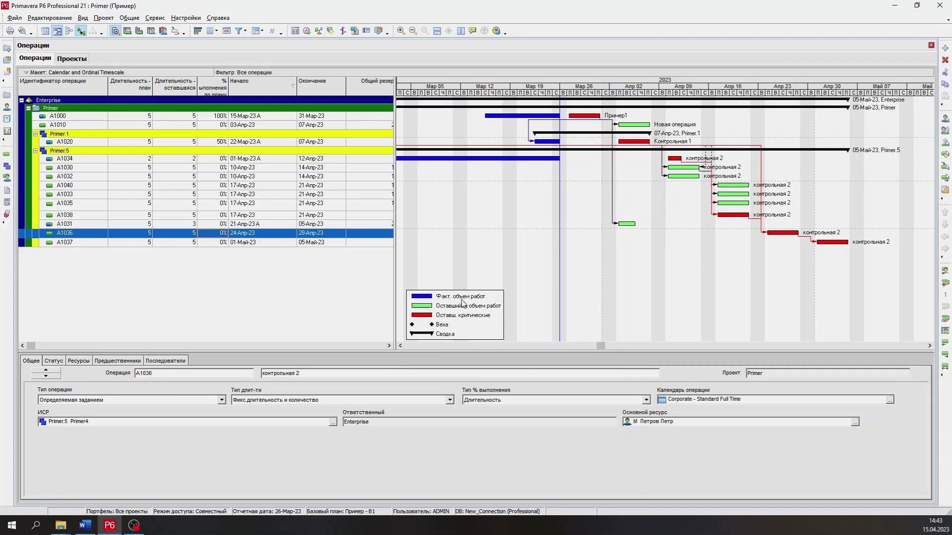
- Turn off the chart legend, limit the bar label characters to 5, and accept the bar chart options
right_click(493, 234)
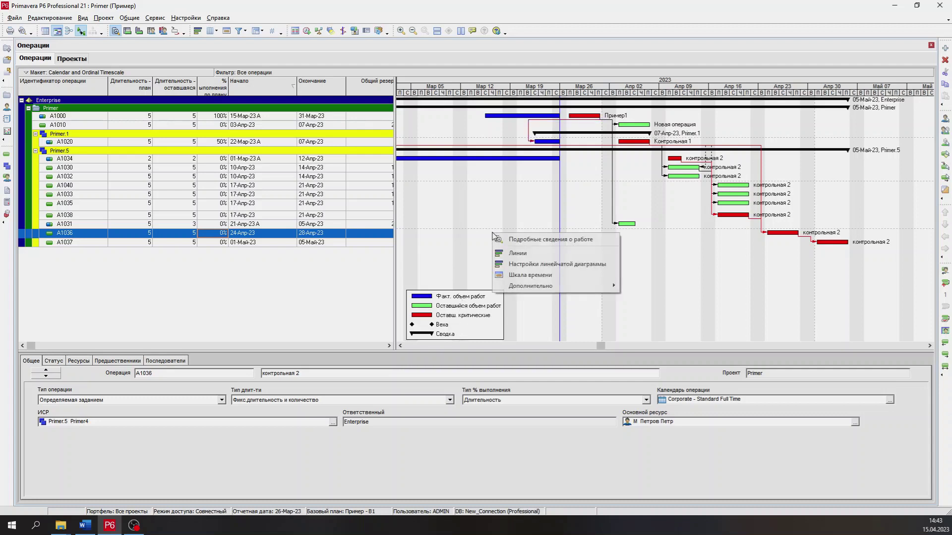
click(527, 265)
click(371, 228)
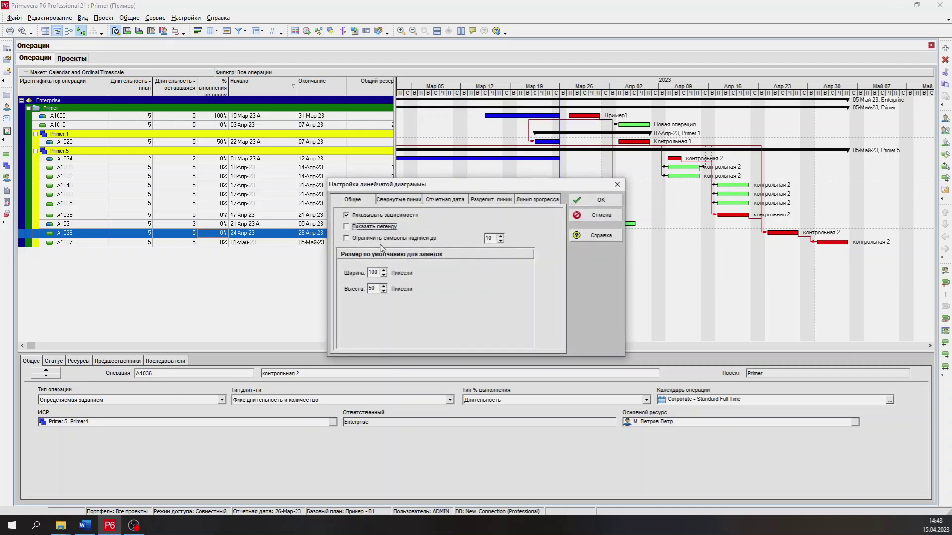
click(382, 239)
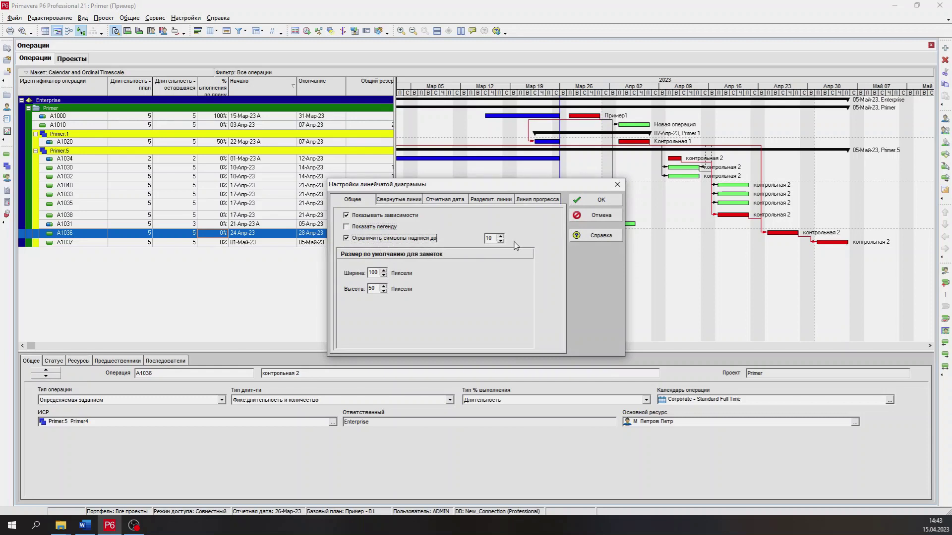
click(493, 239)
click(593, 200)
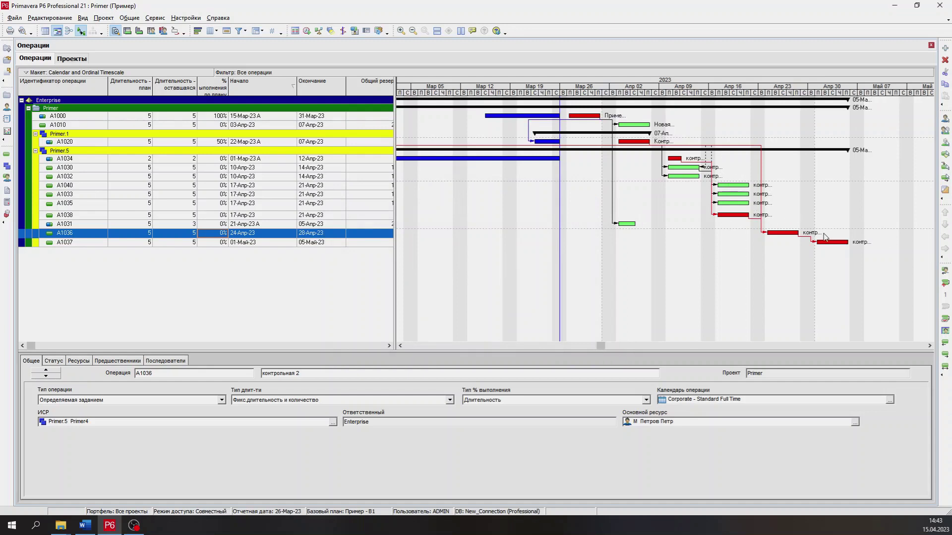
- Turn off the label character limit, enable "Показывать зависимости для свернутых линий" for collapsed bars, and accept the options
right_click(528, 187)
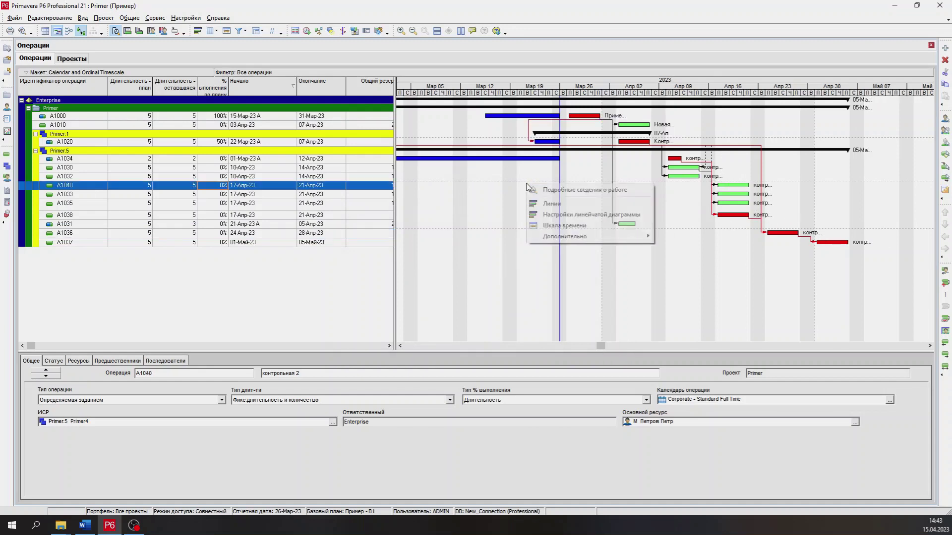
click(575, 217)
click(395, 239)
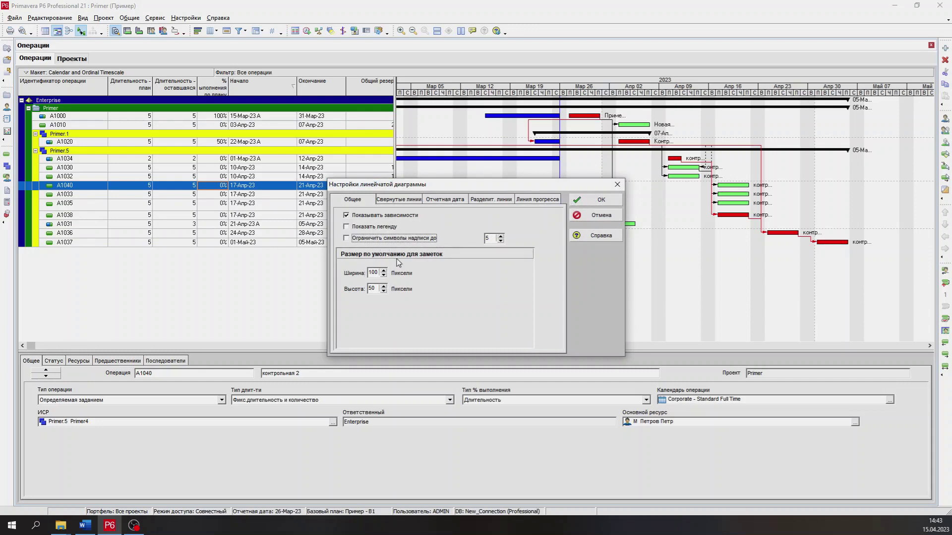
click(402, 201)
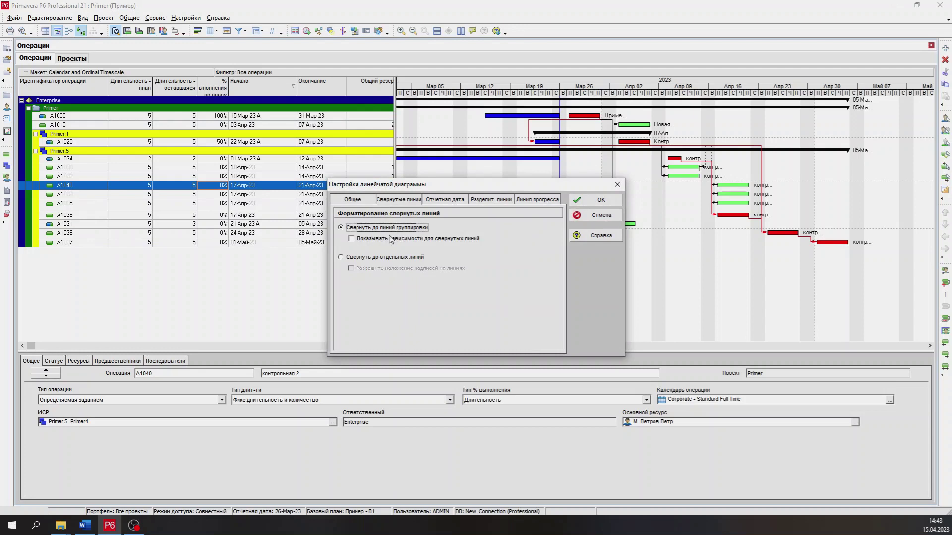
click(387, 241)
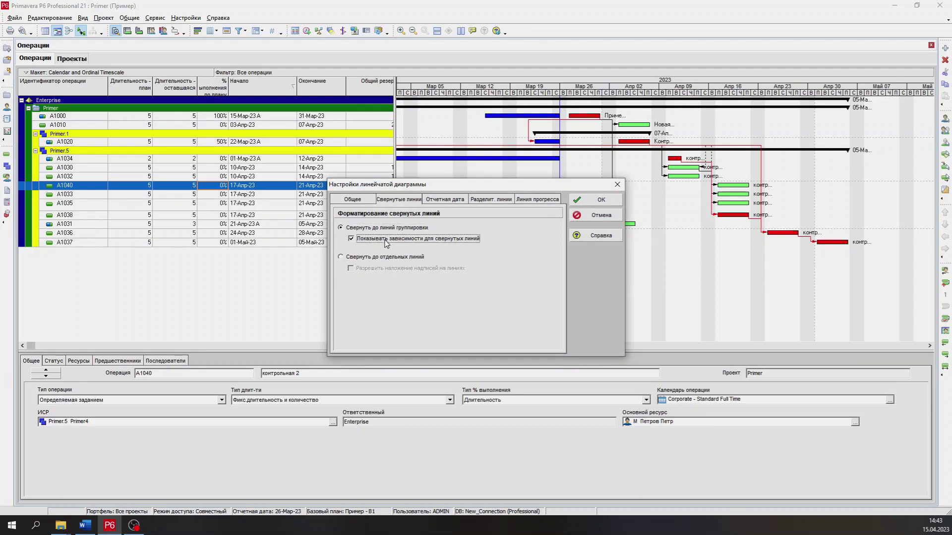
click(589, 201)
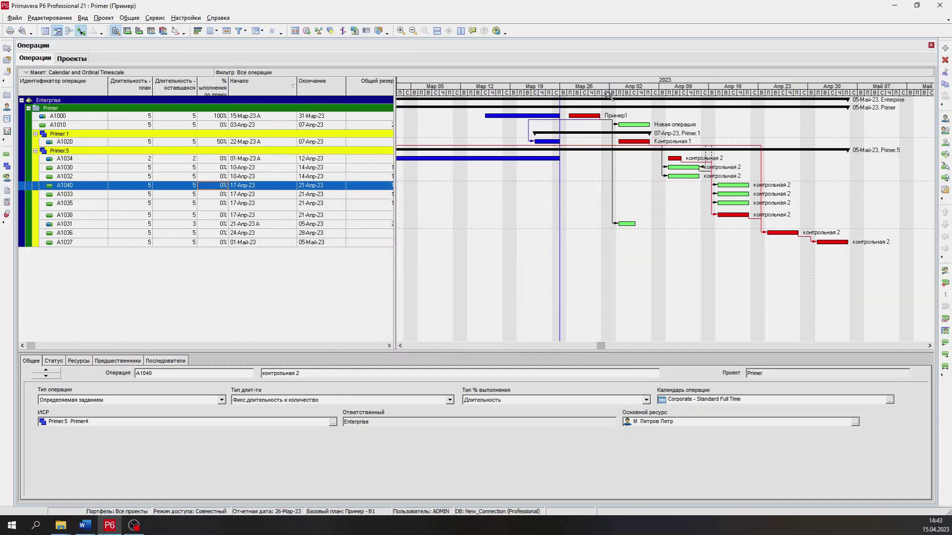
- Compress the Gantt timescale to show the whole project, and collapse the Primer.5 and Primer.1 groups
drag(611, 93, 514, 93)
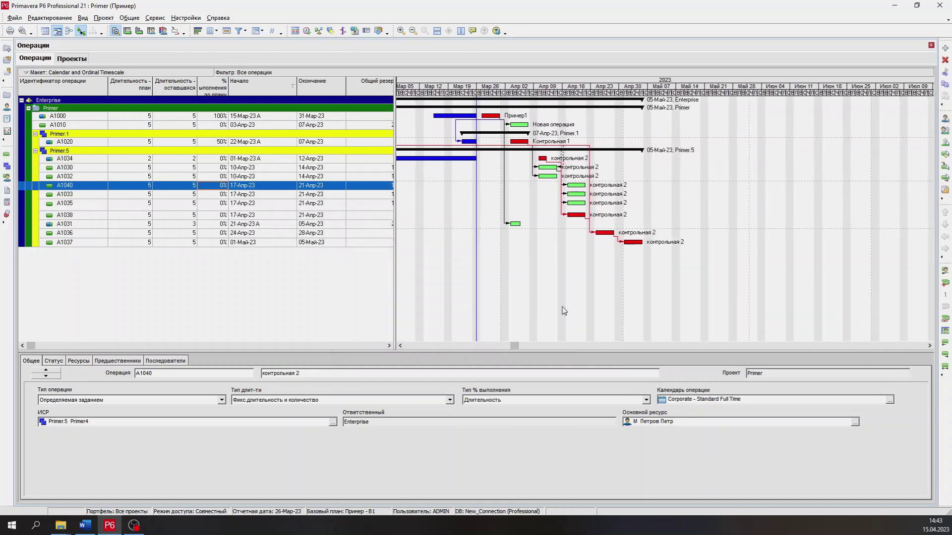
drag(513, 349, 471, 349)
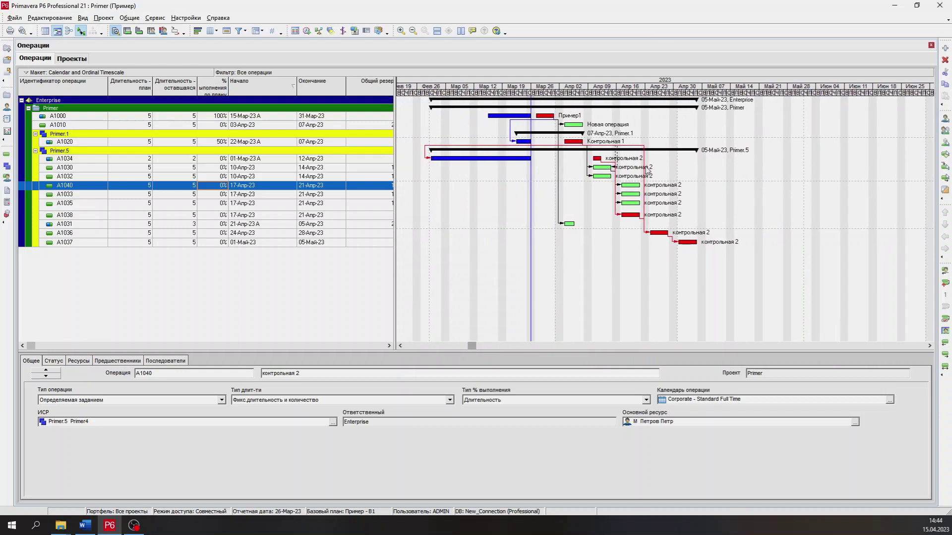
click(35, 151)
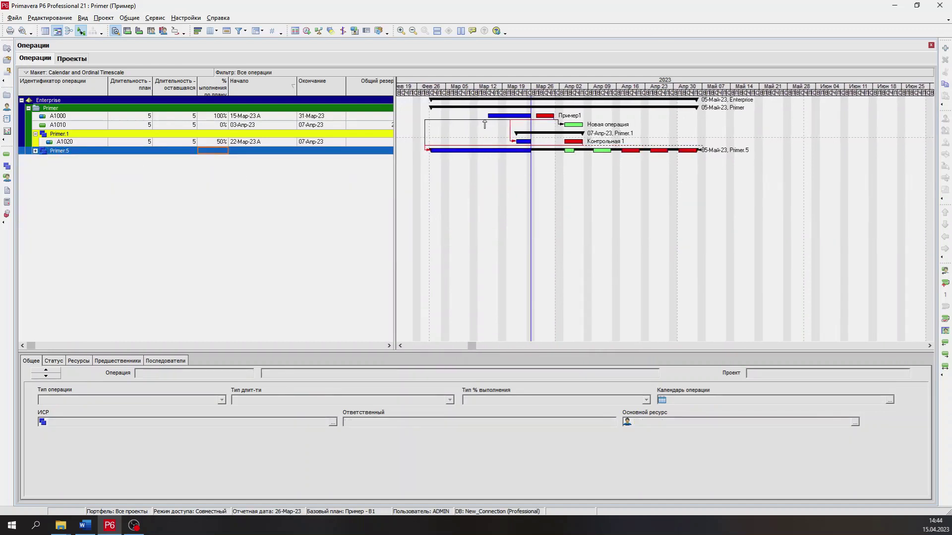
click(35, 134)
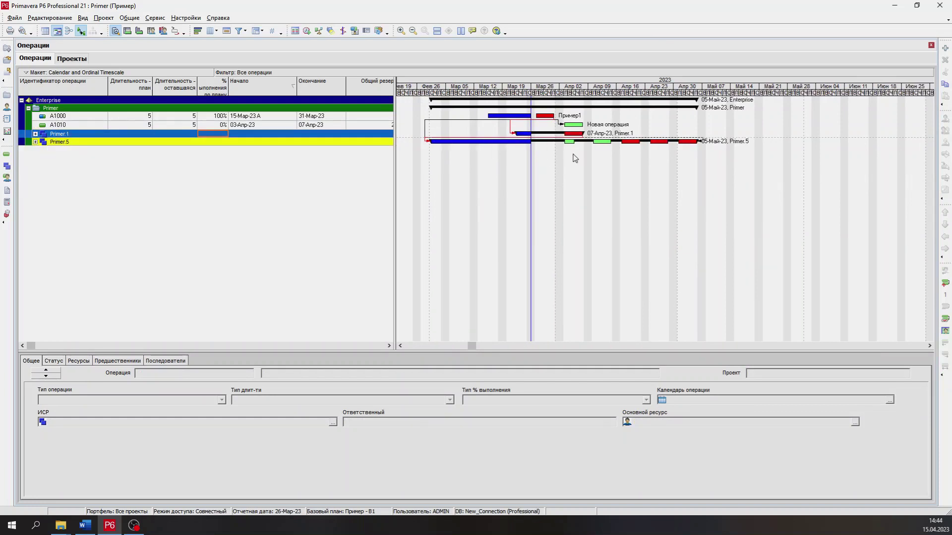
- Disable "Показывать линию, когда свернут" for the actual work, remaining work and remaining critical bars, then apply and accept the bar settings
right_click(559, 197)
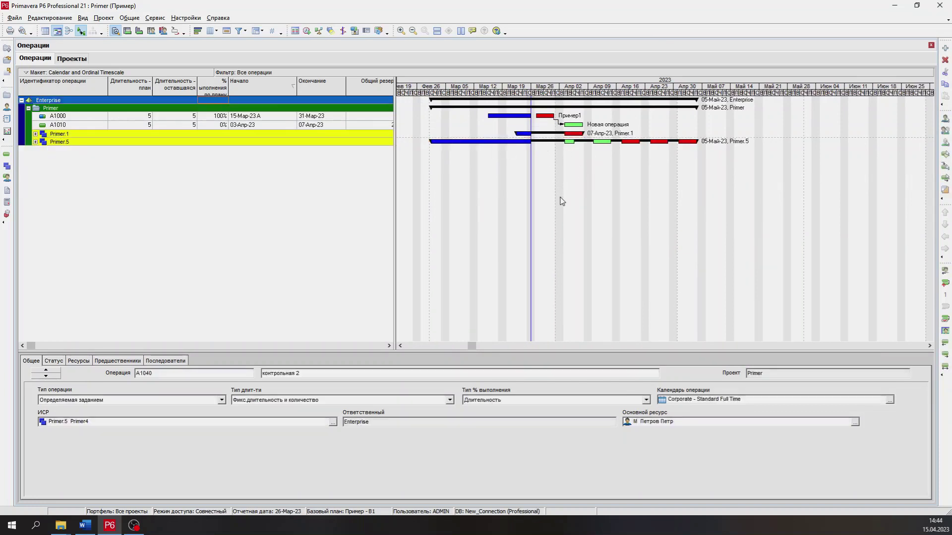
click(570, 216)
scroll(603, 254, down, 2)
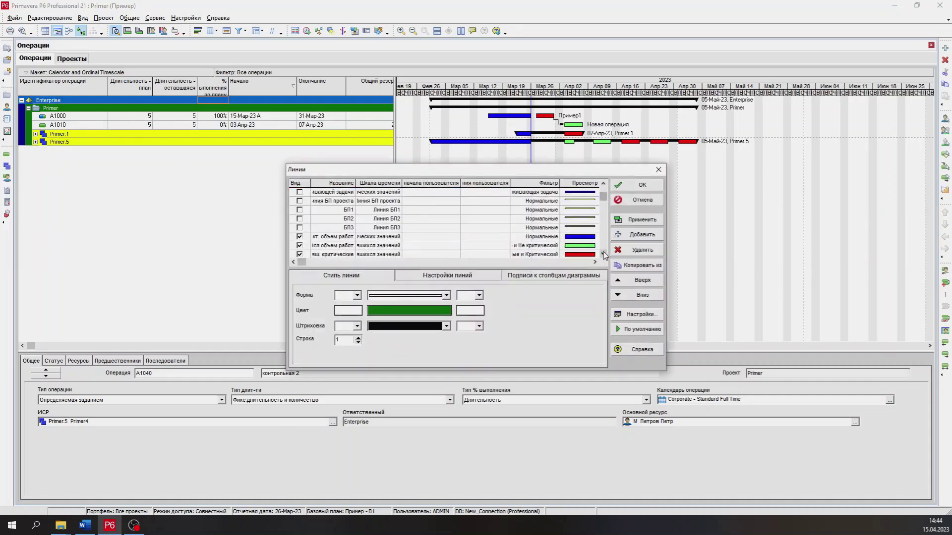
click(484, 210)
click(447, 275)
click(354, 307)
key(Down)
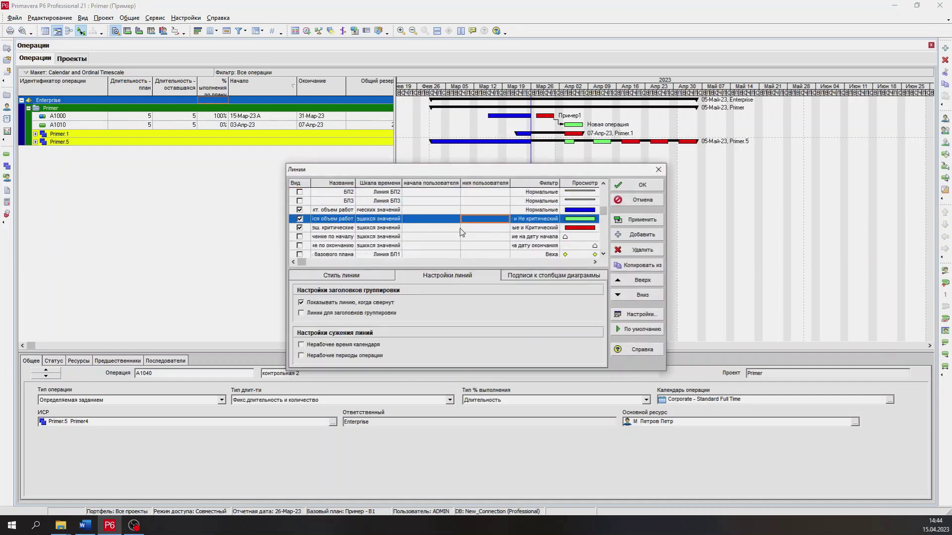
click(354, 306)
key(Down)
click(354, 307)
click(641, 220)
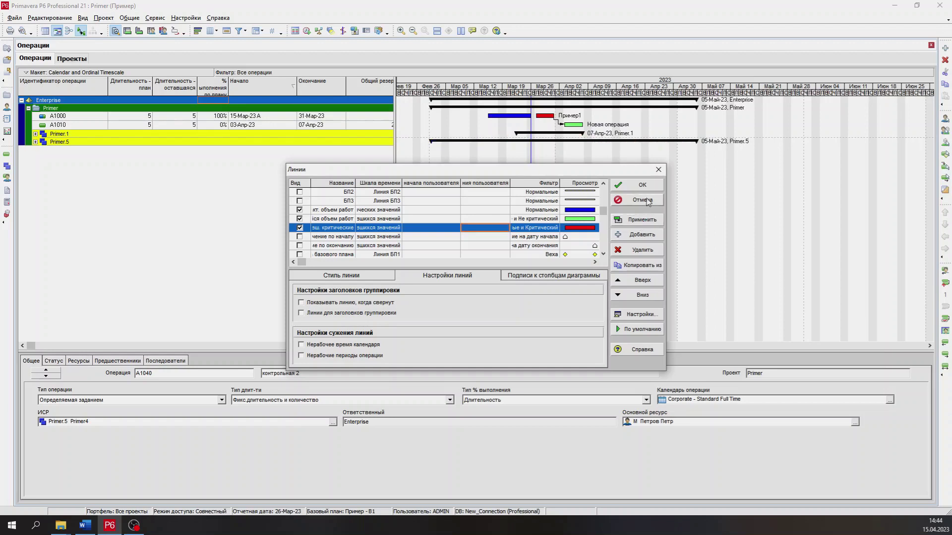
click(642, 184)
- Set collapsed bars to "Свернуть до отдельных линий" with "Разрешить наложение надписей на линиях" enabled, and accept the options
right_click(568, 187)
click(590, 219)
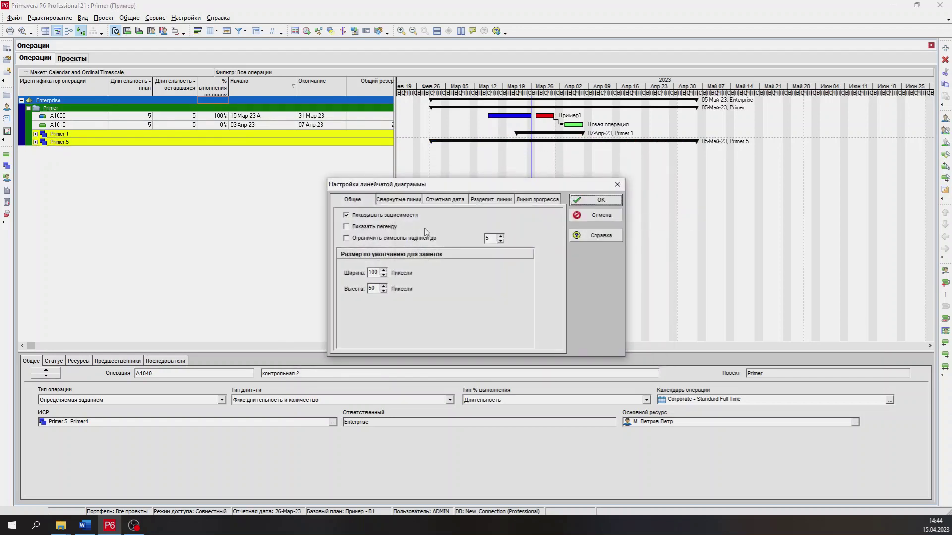
click(403, 199)
click(350, 259)
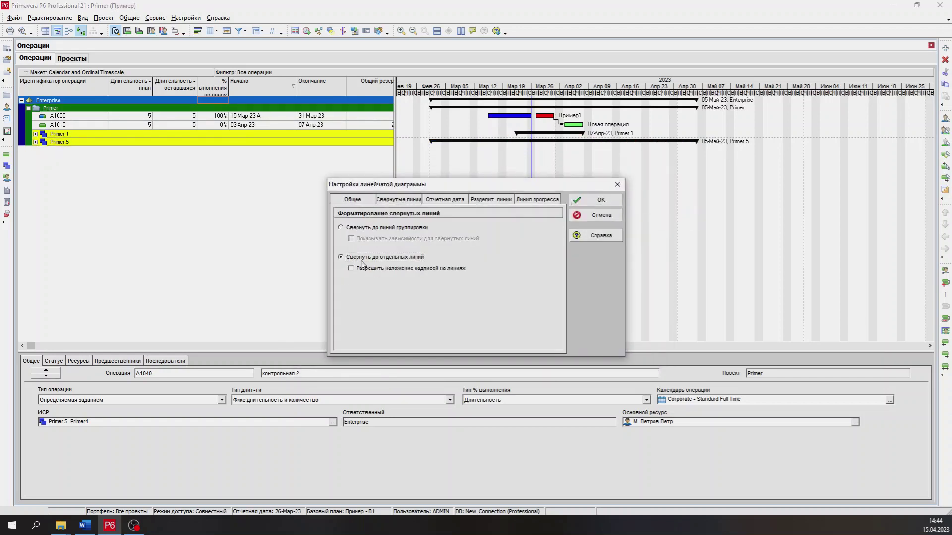
click(350, 268)
click(602, 202)
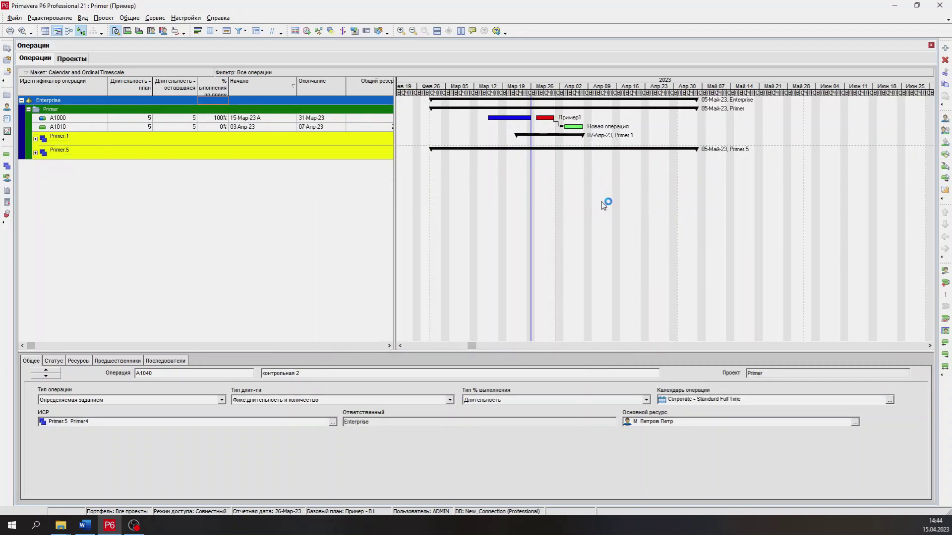
- Expand the Primer.5 and Primer.1 groups in the activity table
click(36, 153)
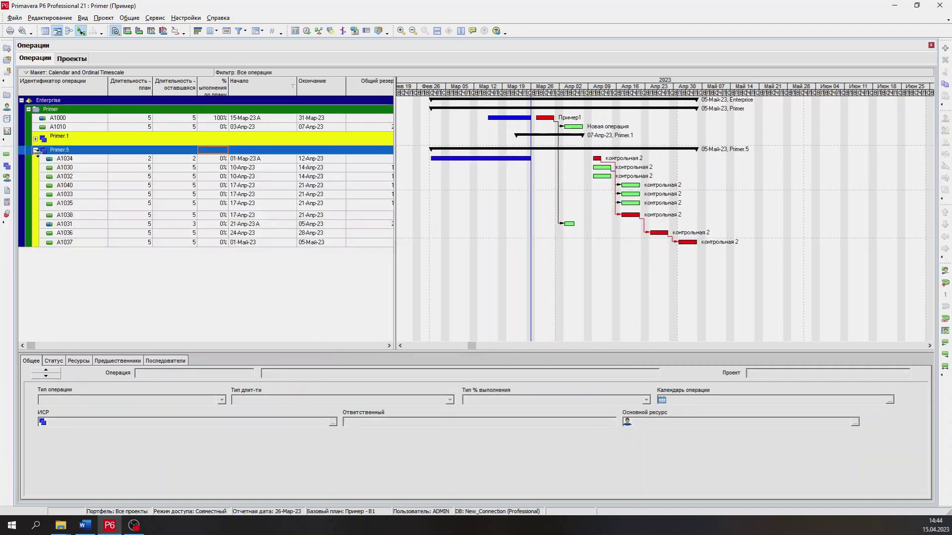
click(37, 142)
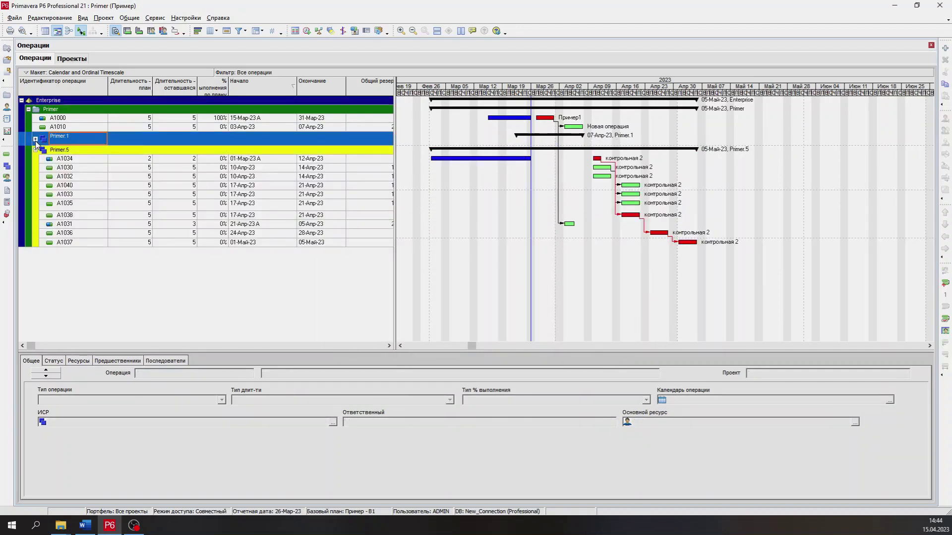
click(35, 139)
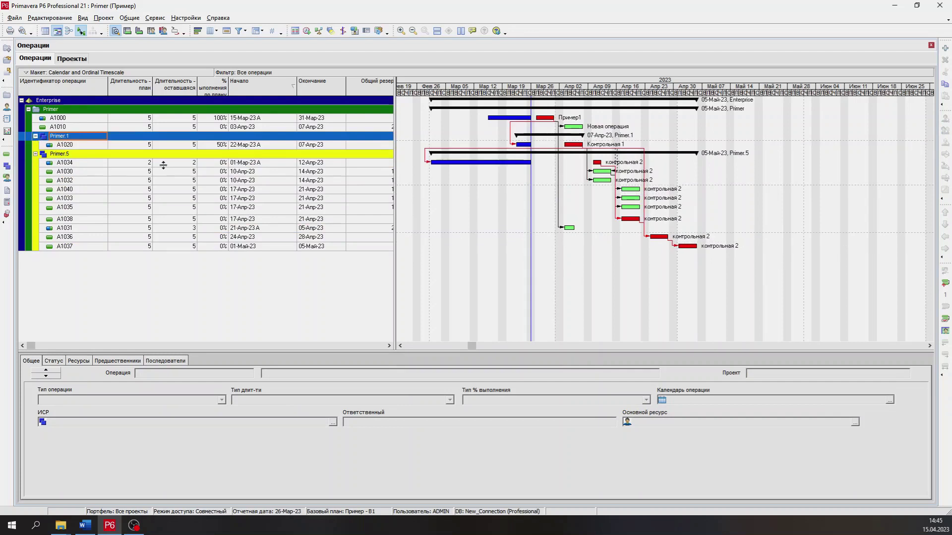
- Switch the collapsed bar formatting to "Свернуть до линий группировки" in the bar chart options
right_click(601, 218)
click(624, 256)
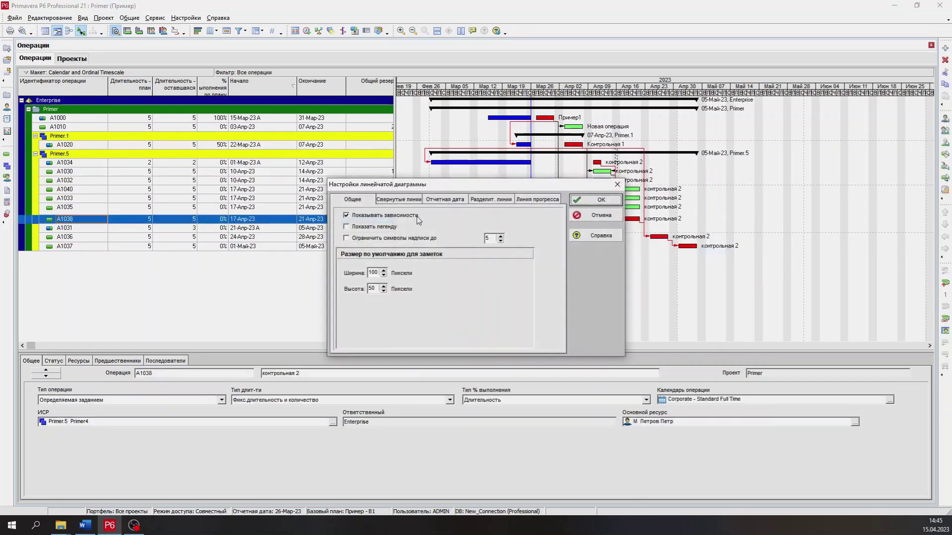
click(398, 199)
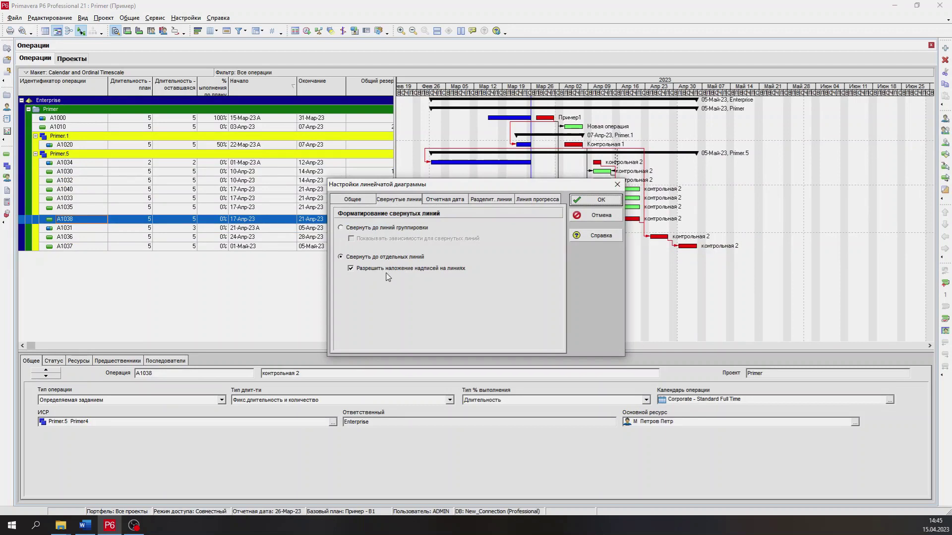
click(361, 228)
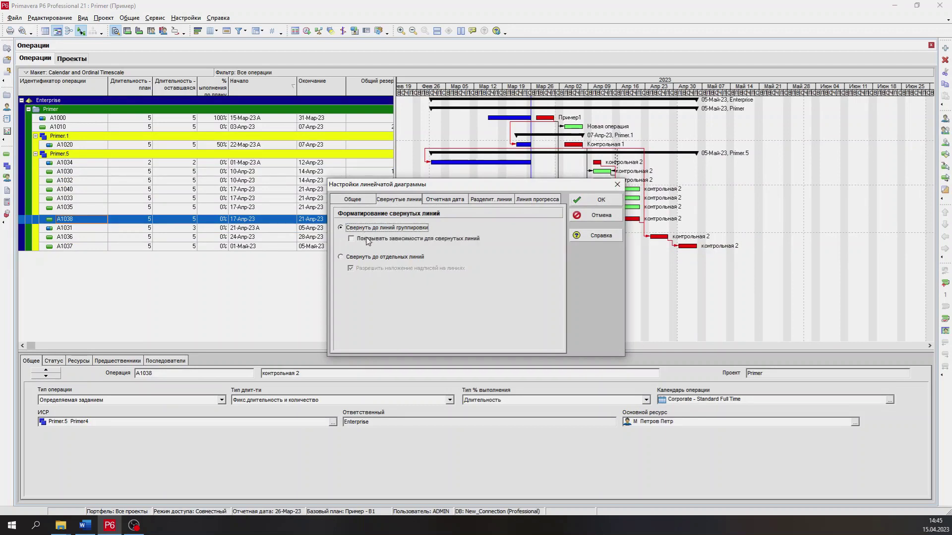
- Set the size of the data date line to 5 and accept the bar chart options
click(438, 201)
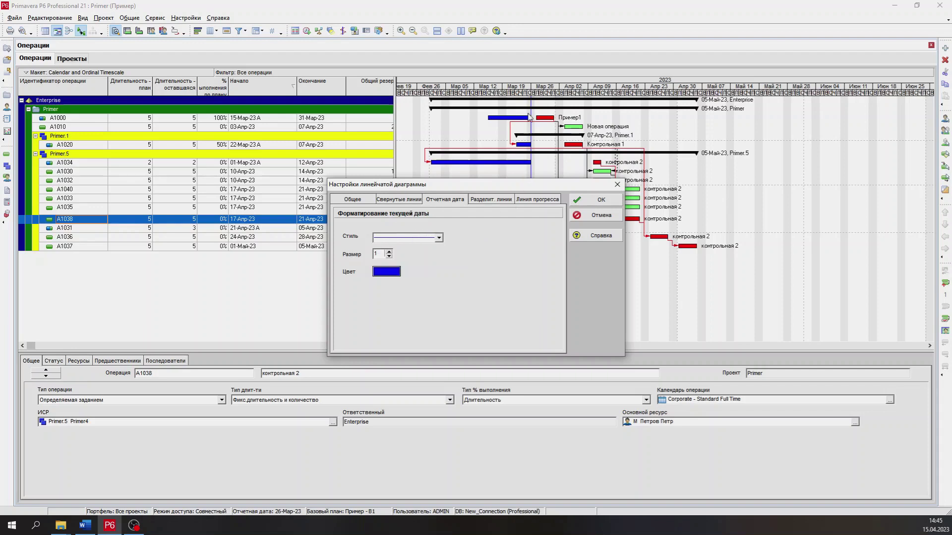
click(389, 251)
click(390, 252)
click(600, 200)
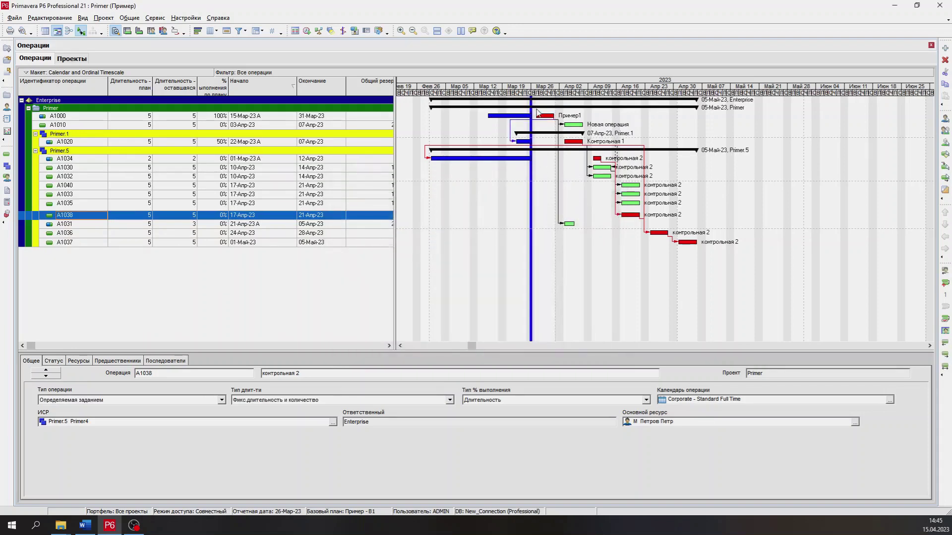
- Set the size of the data date line to 1 and keep its colour blue in the bar chart options
right_click(529, 209)
click(544, 230)
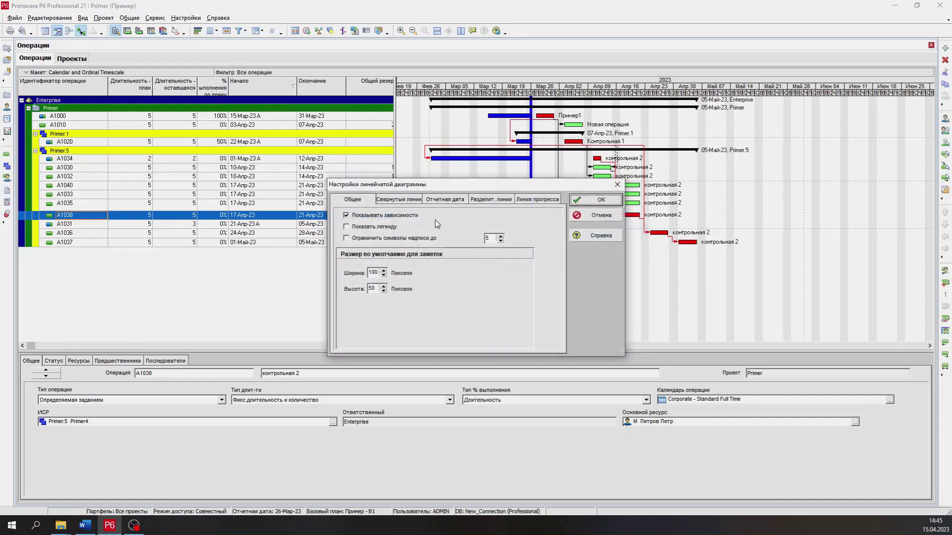
click(408, 200)
click(440, 201)
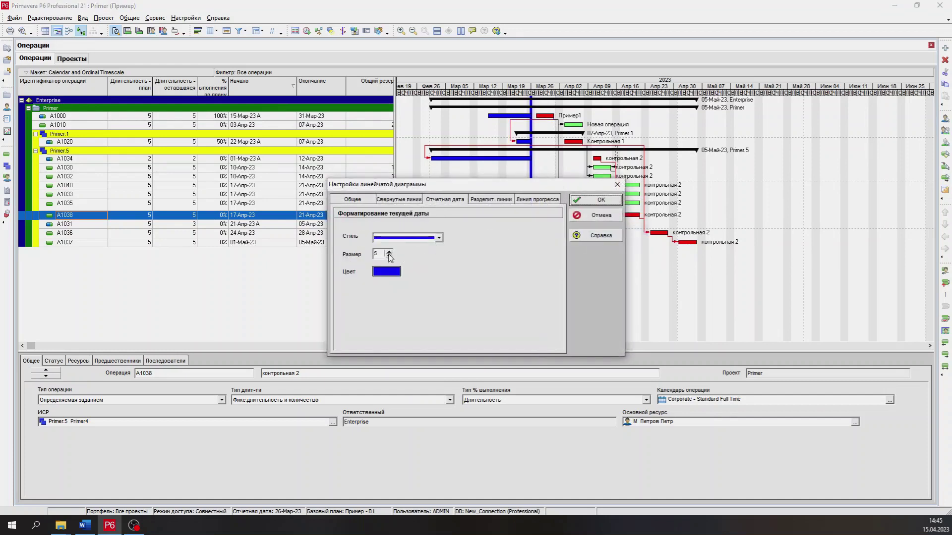
click(389, 256)
click(389, 256)
click(389, 255)
click(389, 256)
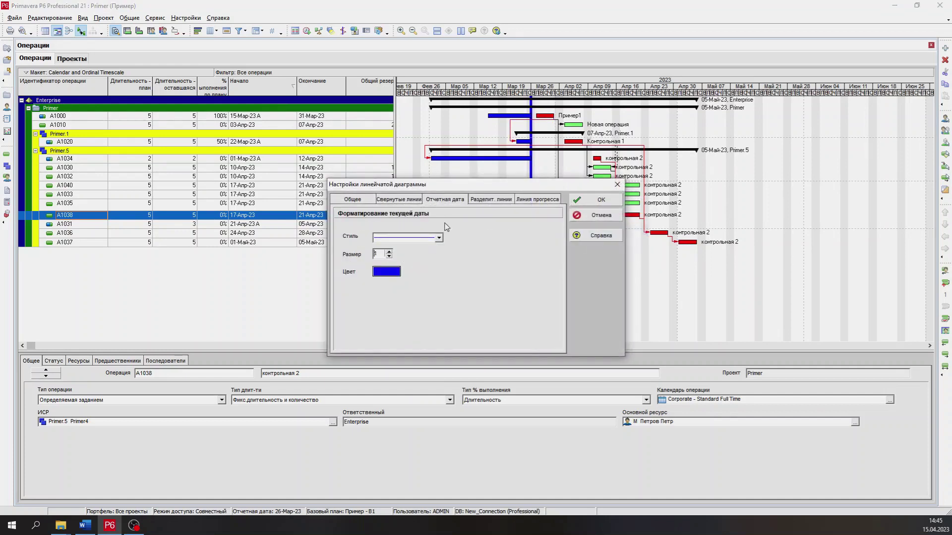
click(386, 273)
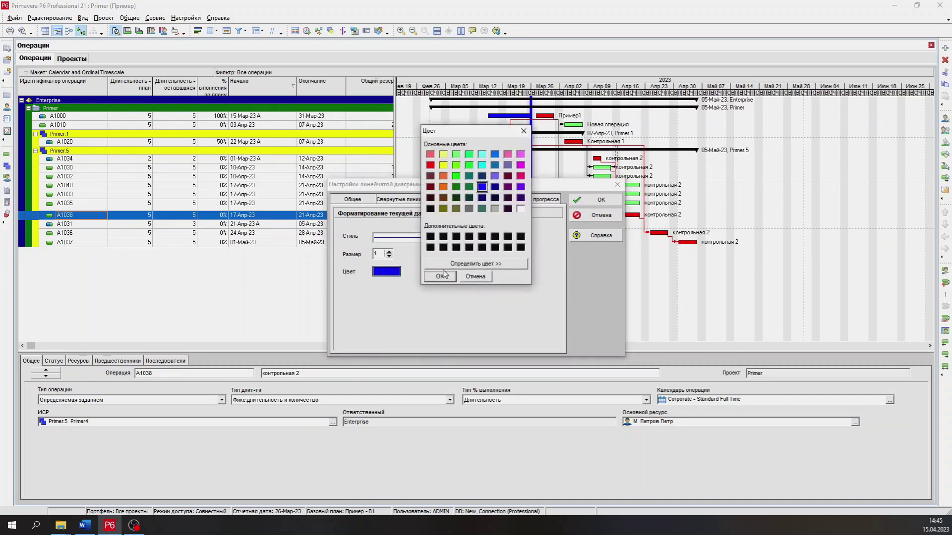
click(443, 276)
- Set the horizontal minor sight lines to every 3 rows, enable vertical major lines every 1 "Квартал", and accept the options
click(490, 199)
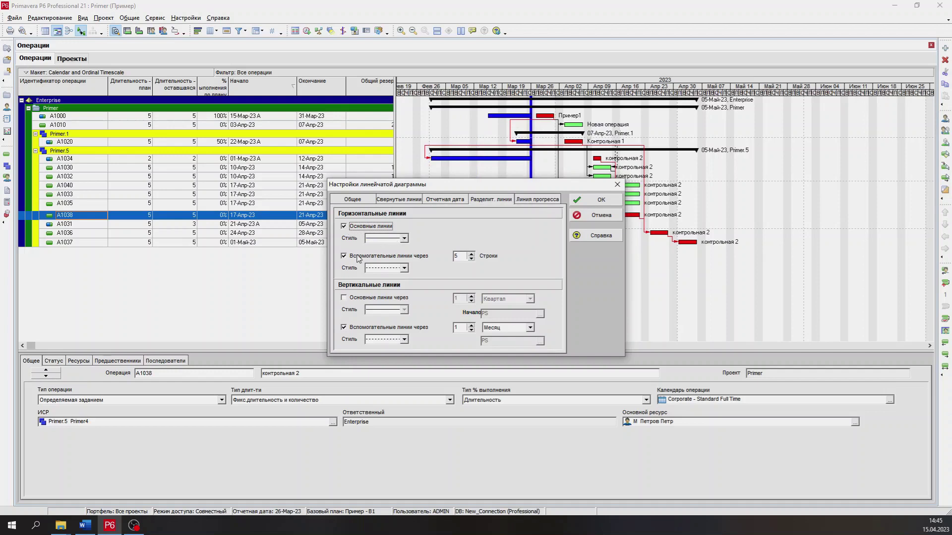
double_click(472, 258)
click(353, 300)
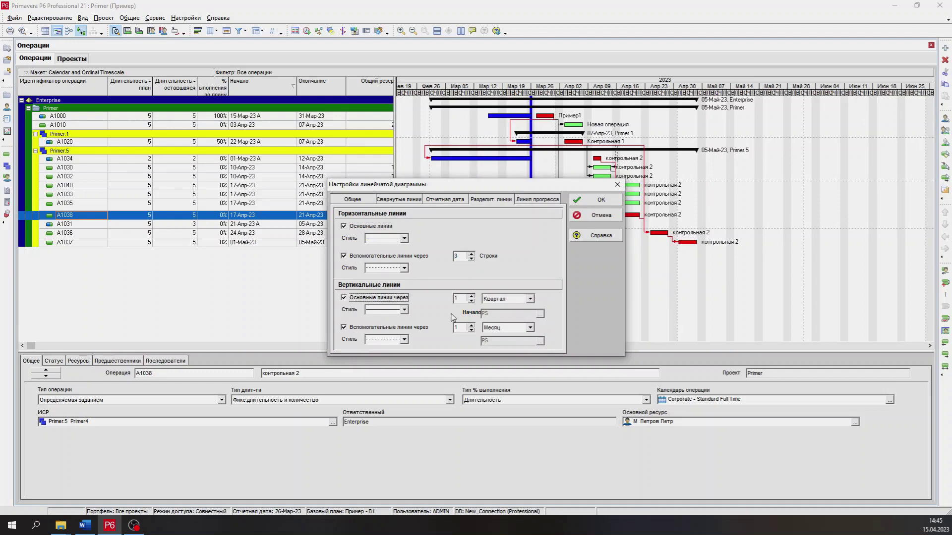
click(601, 201)
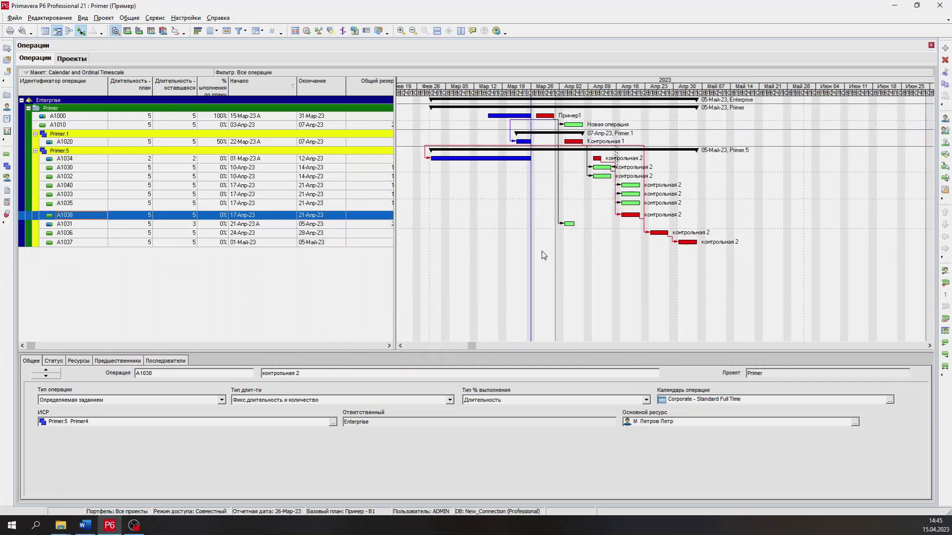
- Turn off the horizontal major and minor sight lines and the vertical major lines in the bar chart options
right_click(512, 197)
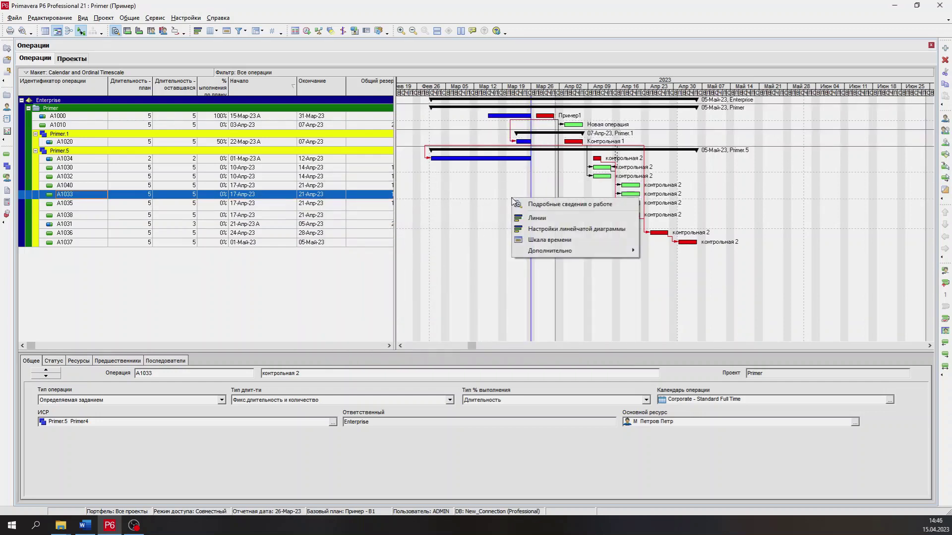
click(555, 230)
click(489, 199)
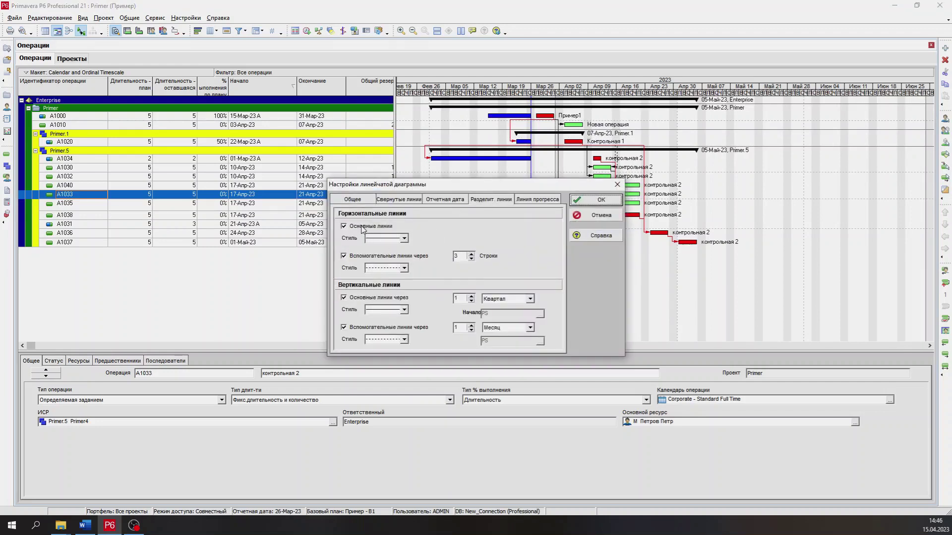
click(362, 226)
click(345, 259)
click(346, 298)
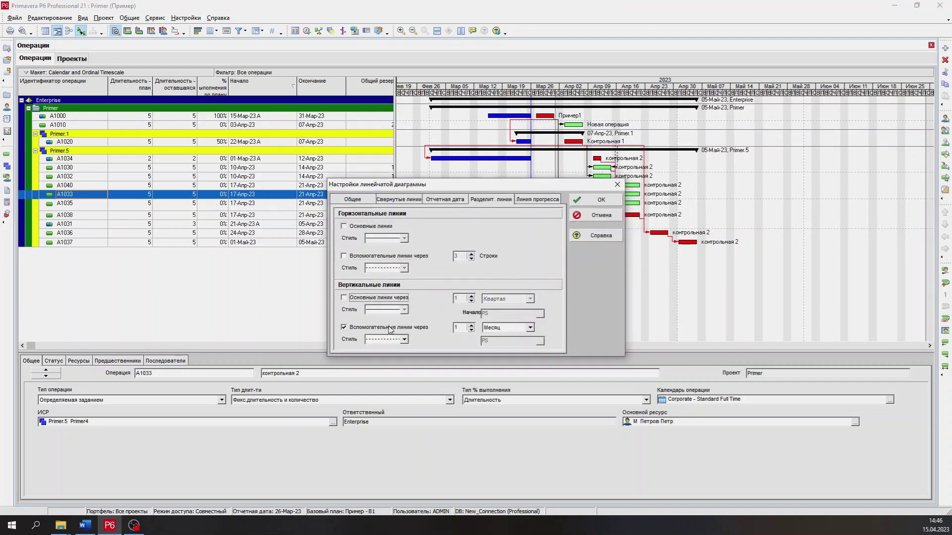
- Base the progress line on "Базовый план проекта" and "Дата начала", accept the options, and show the progress line on the Gantt chart
click(548, 201)
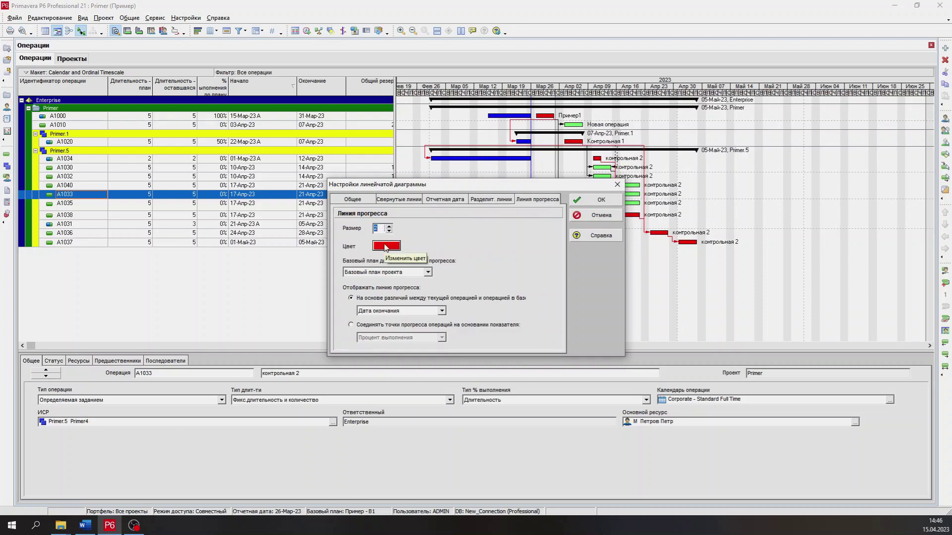
click(428, 270)
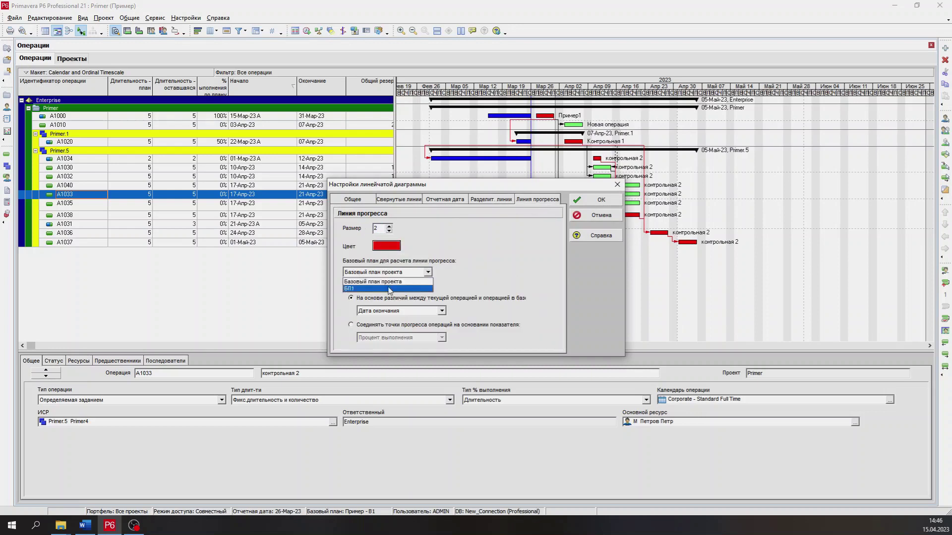
click(396, 283)
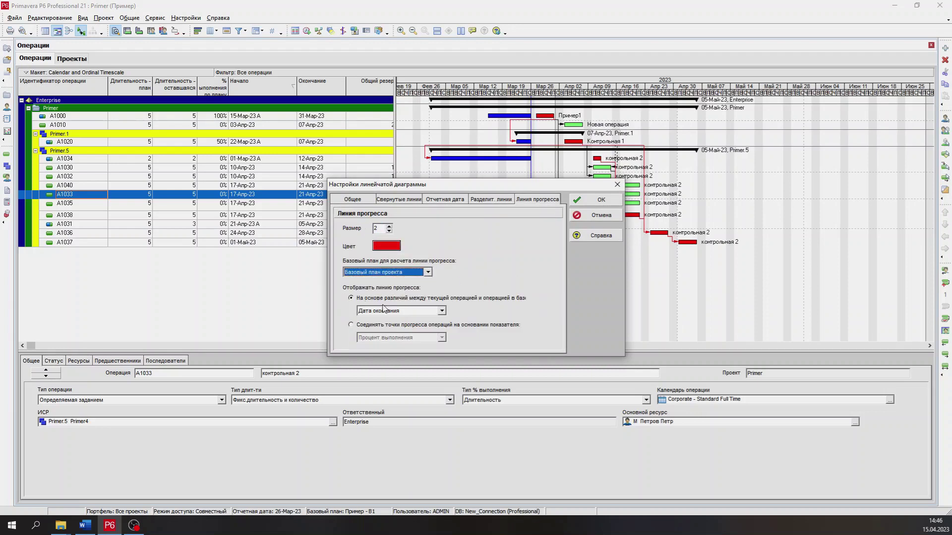
click(441, 311)
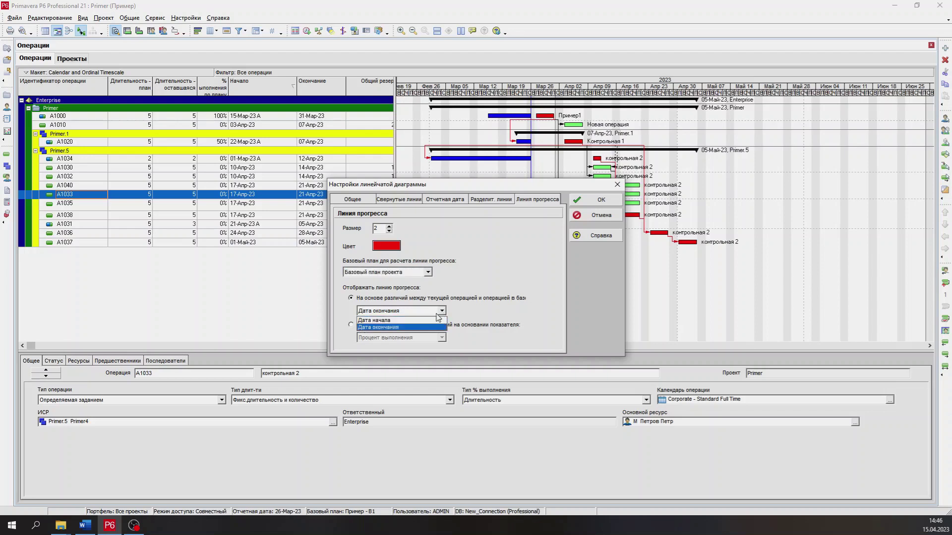
click(426, 320)
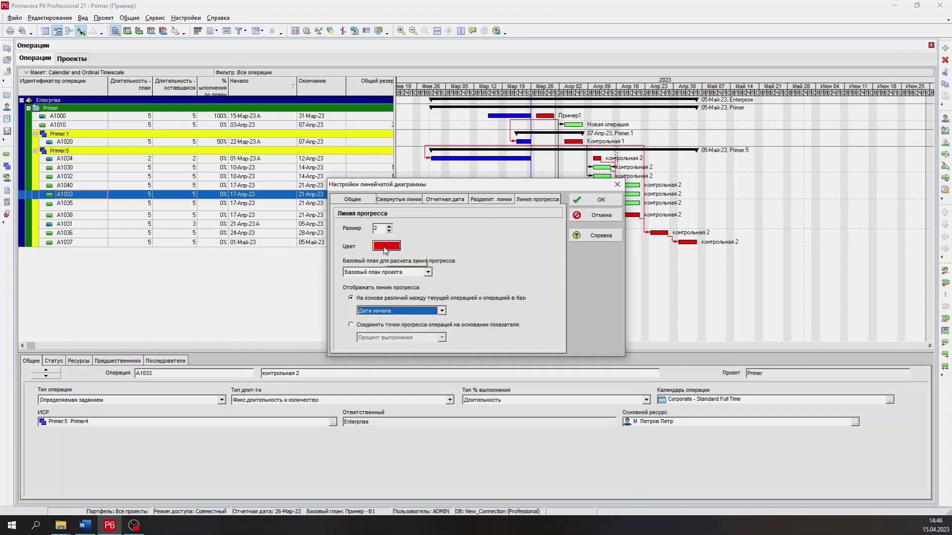
click(592, 201)
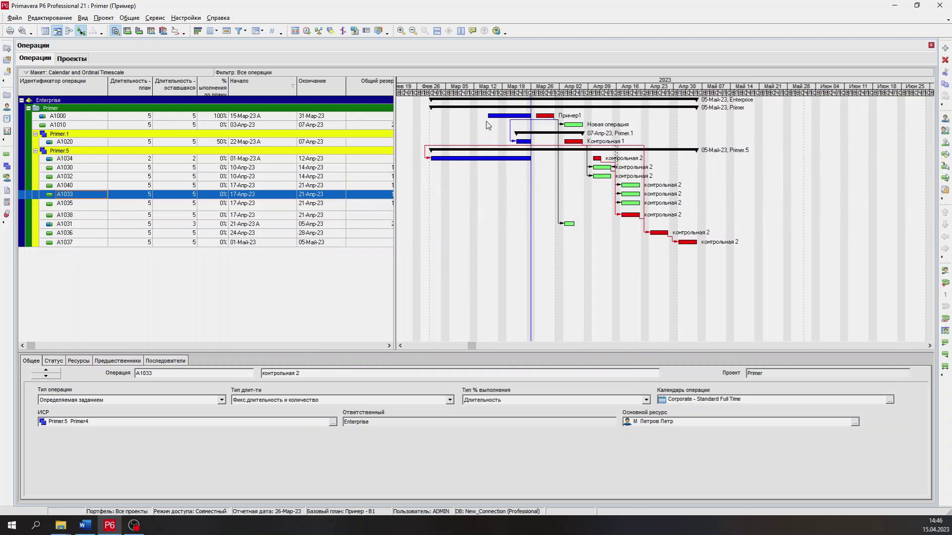
click(343, 31)
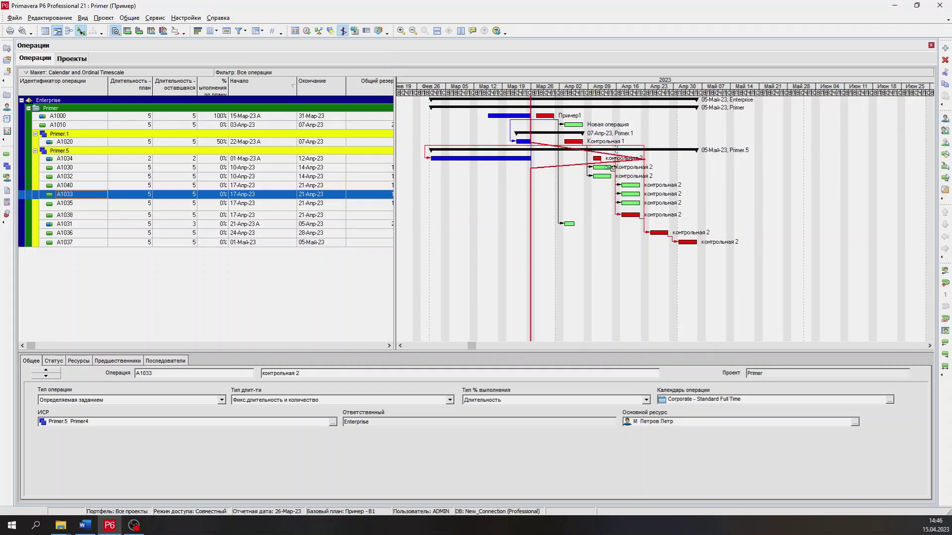
- Change the progress line's baseline difference to "Дата окончания" and accept the bar chart options
right_click(587, 212)
click(605, 244)
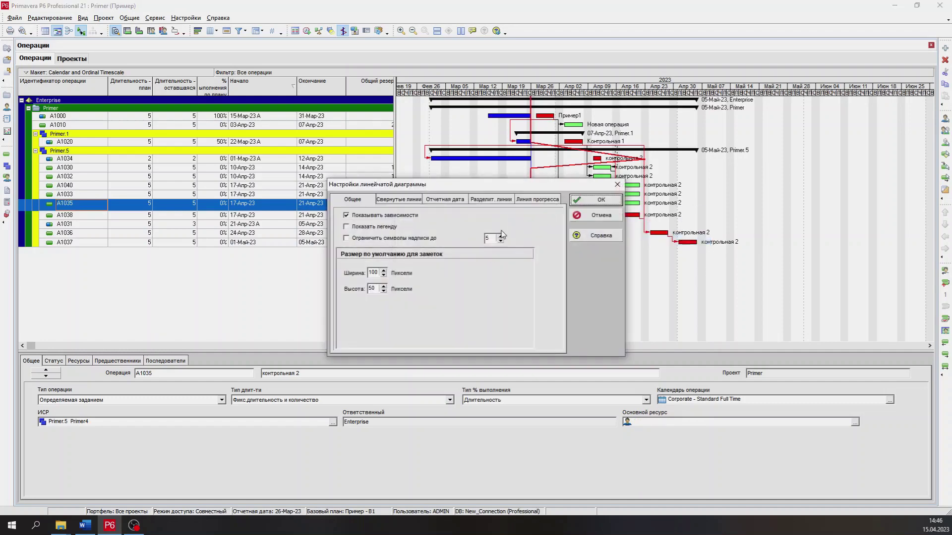
click(536, 200)
click(442, 311)
click(399, 319)
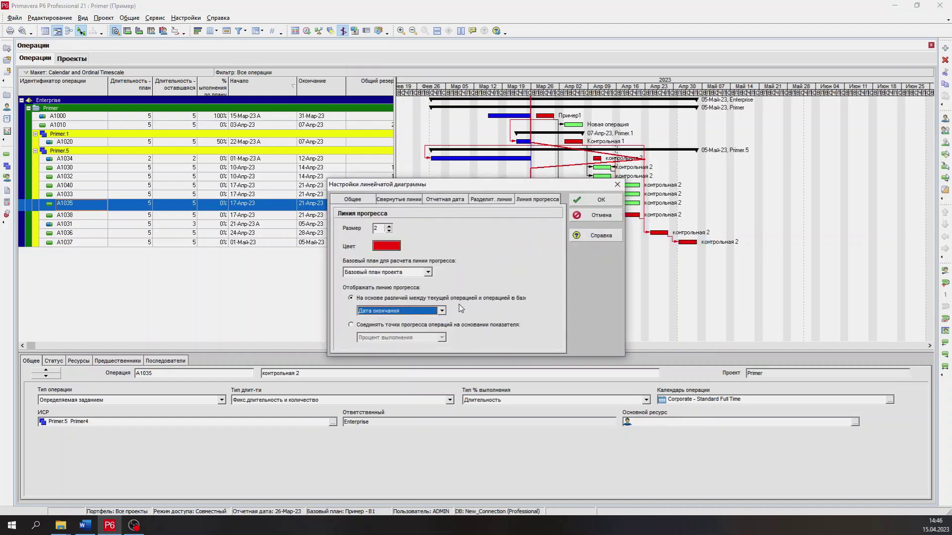
click(598, 200)
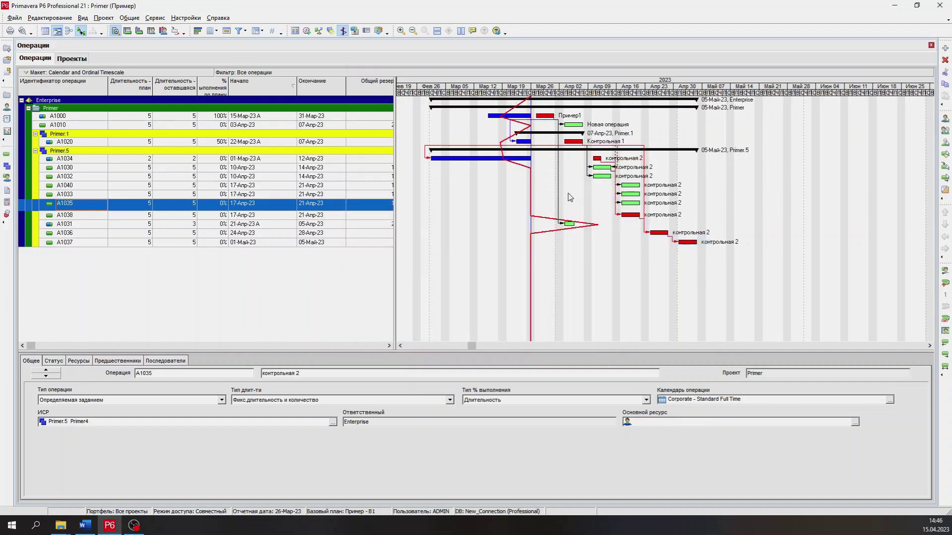
- Set the progress line to connect activity progress points based on "Процент выполнения" and accept the options
right_click(569, 277)
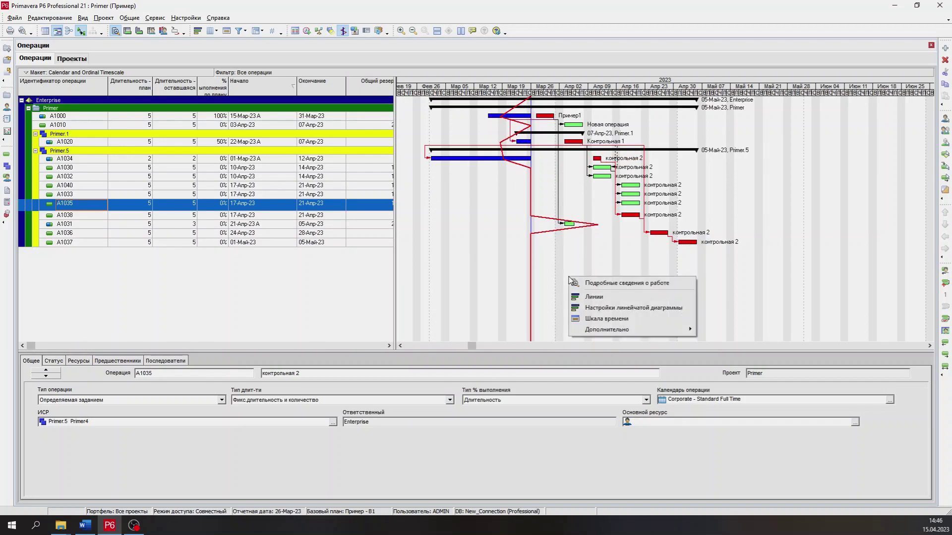
click(600, 307)
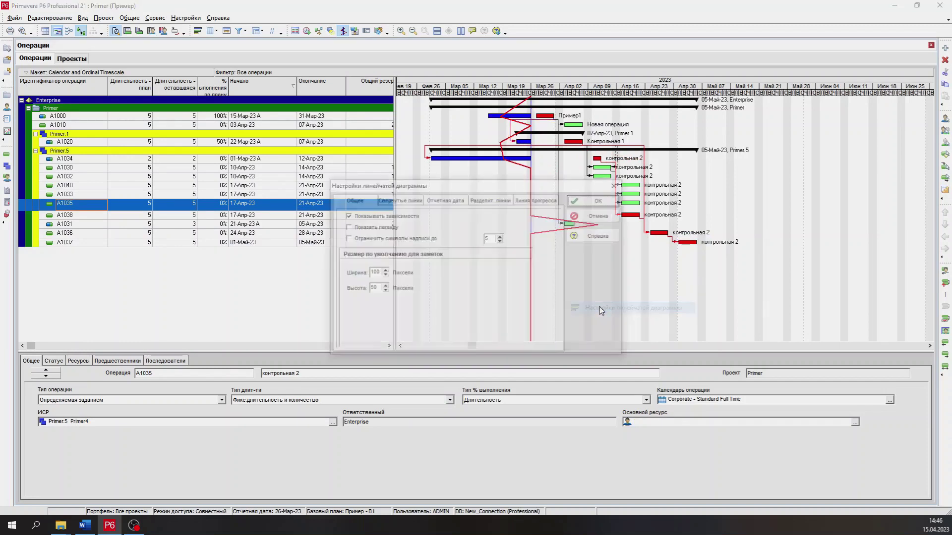
click(533, 199)
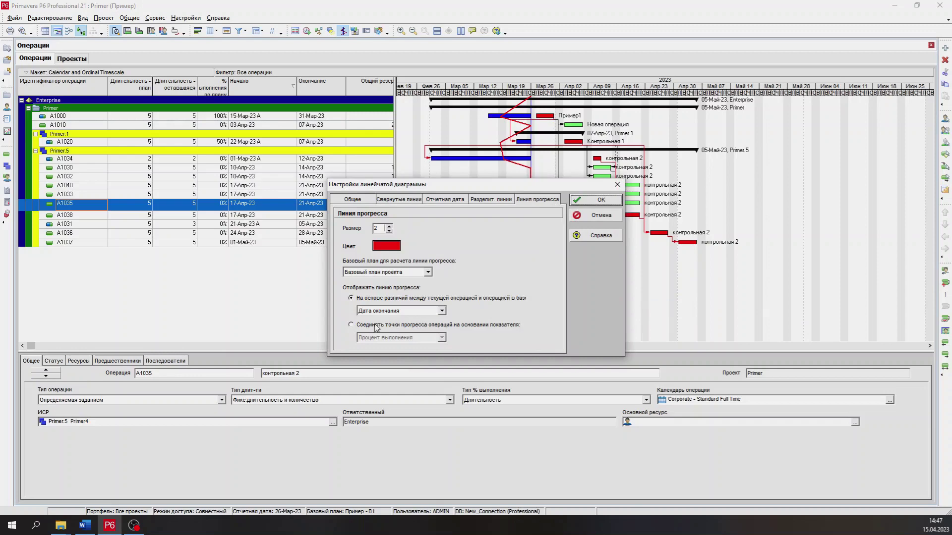
click(377, 325)
click(598, 200)
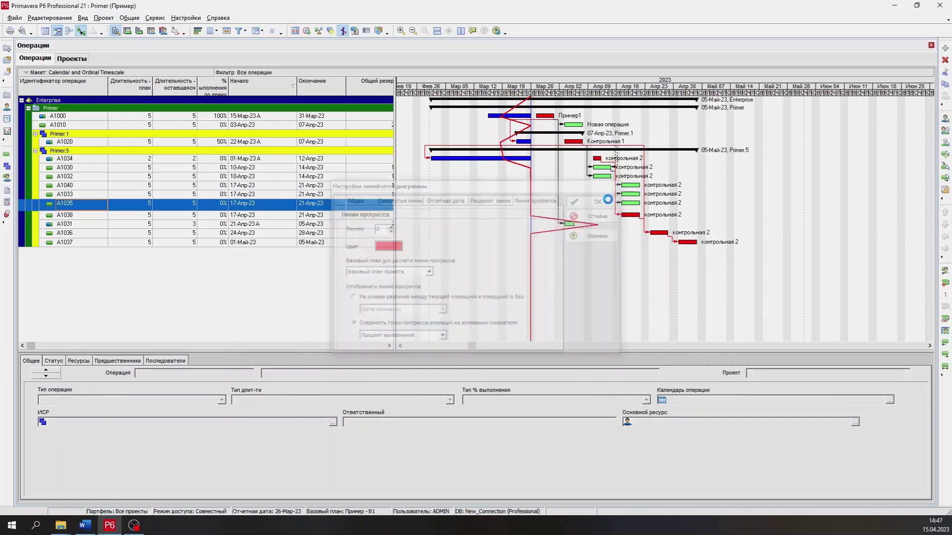
- Choose a different indicator for connecting the progress line's points and accept the bar chart options
right_click(556, 257)
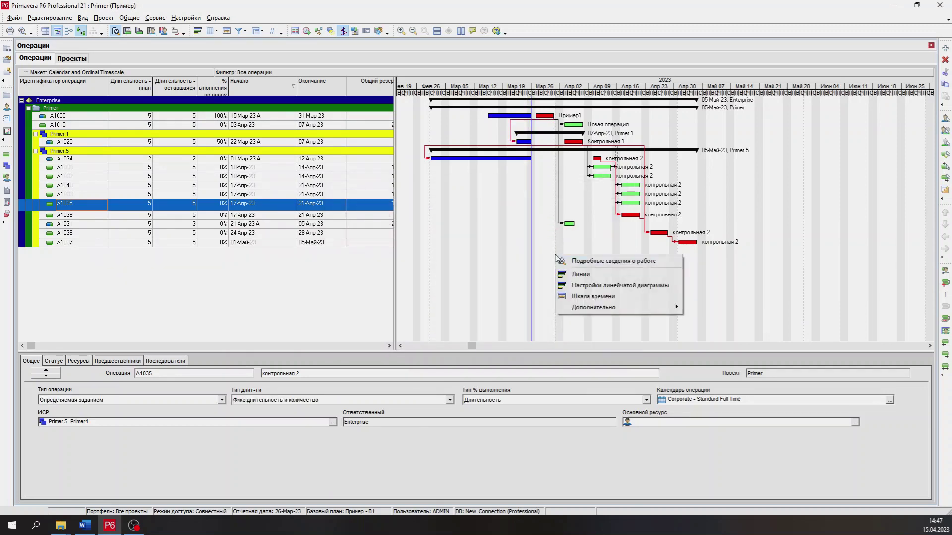
click(591, 286)
click(539, 199)
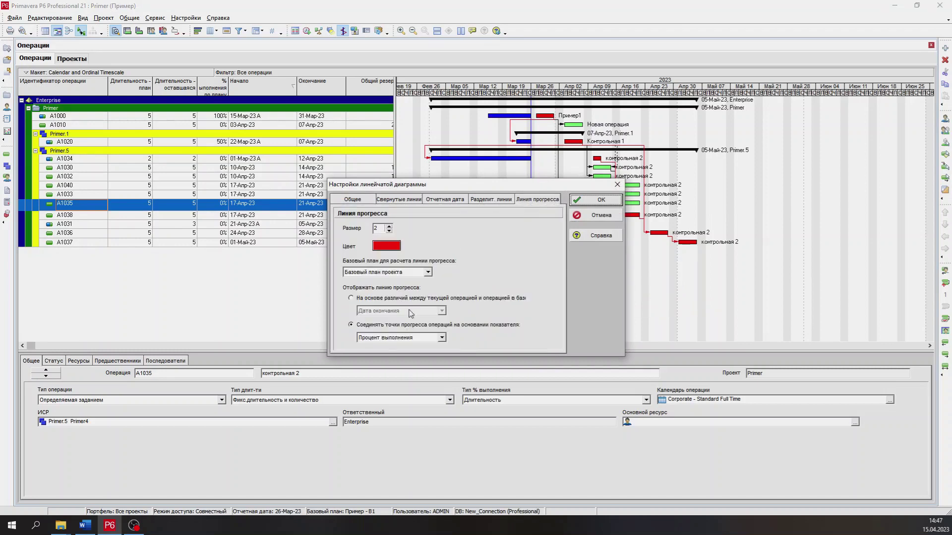
click(442, 338)
click(392, 353)
click(594, 200)
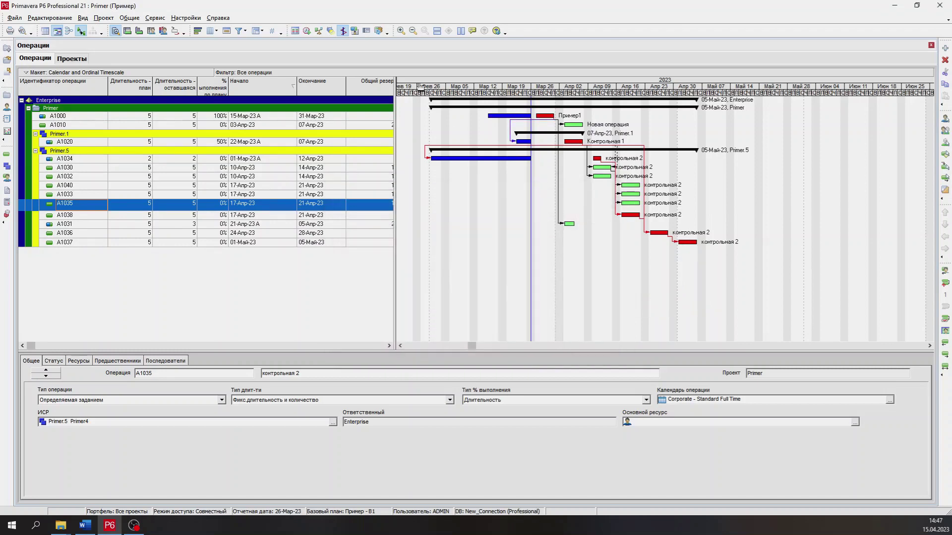
- Spotlight the period from the data date to about 09-Апр-23, and toggle the progress spotlight off and on again
drag(530, 215, 587, 228)
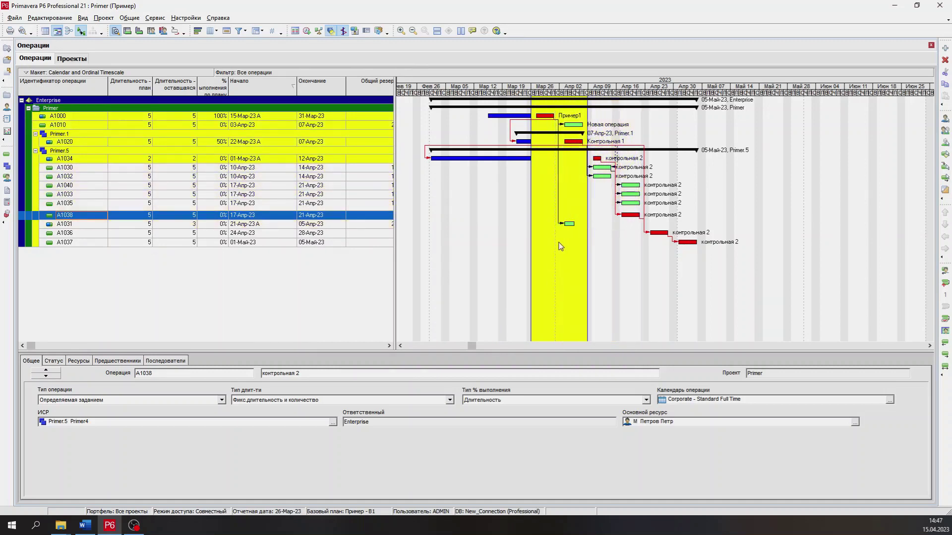
click(558, 242)
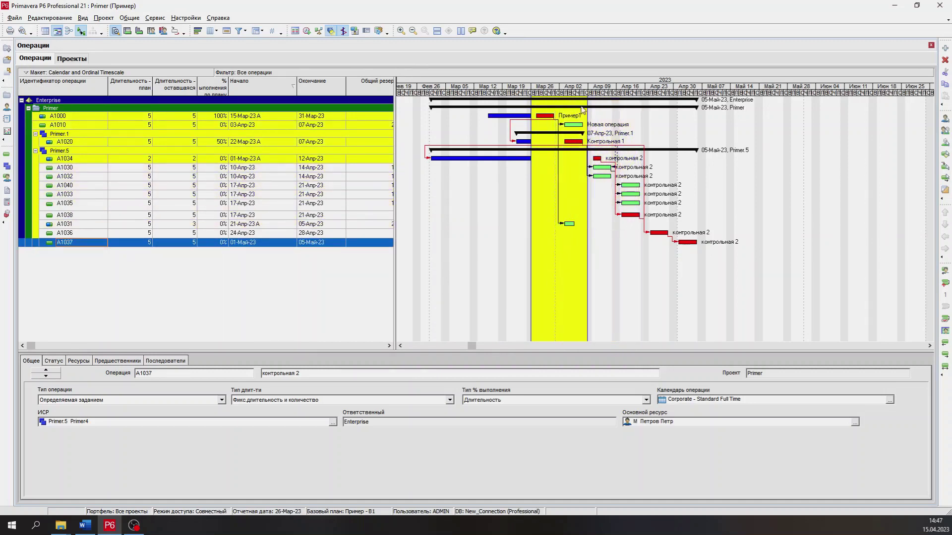
click(330, 31)
click(331, 31)
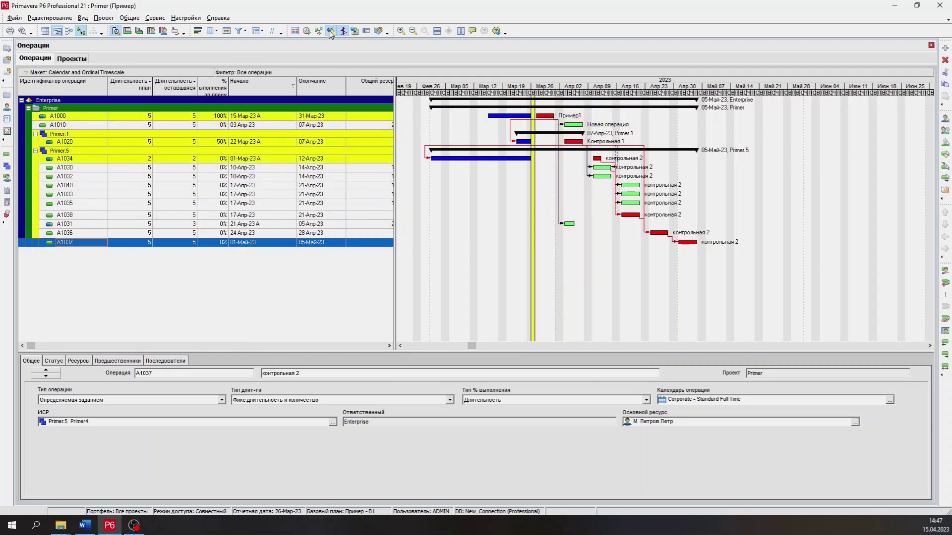
- Extend the progress spotlight to 29-Апр-23 and pull it back to the data date to clear it
drag(533, 197, 570, 201)
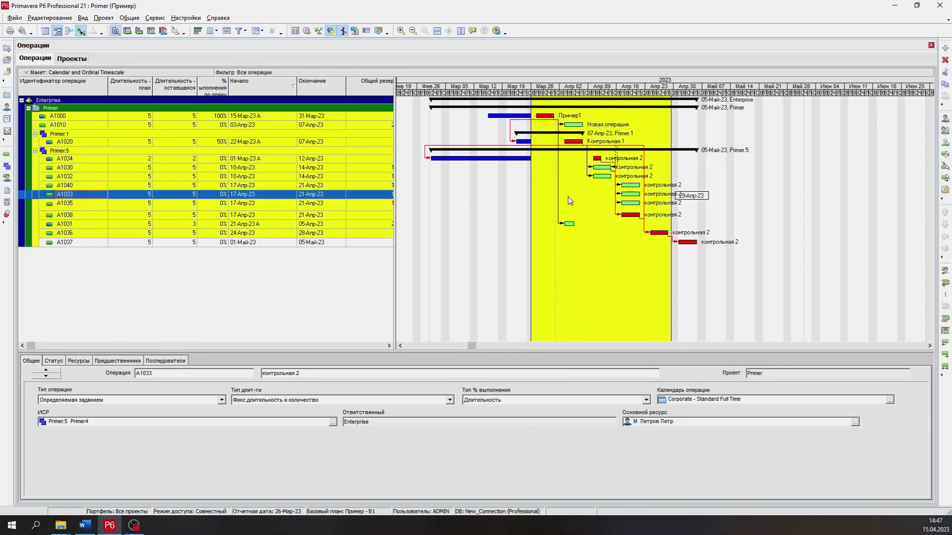
click(534, 204)
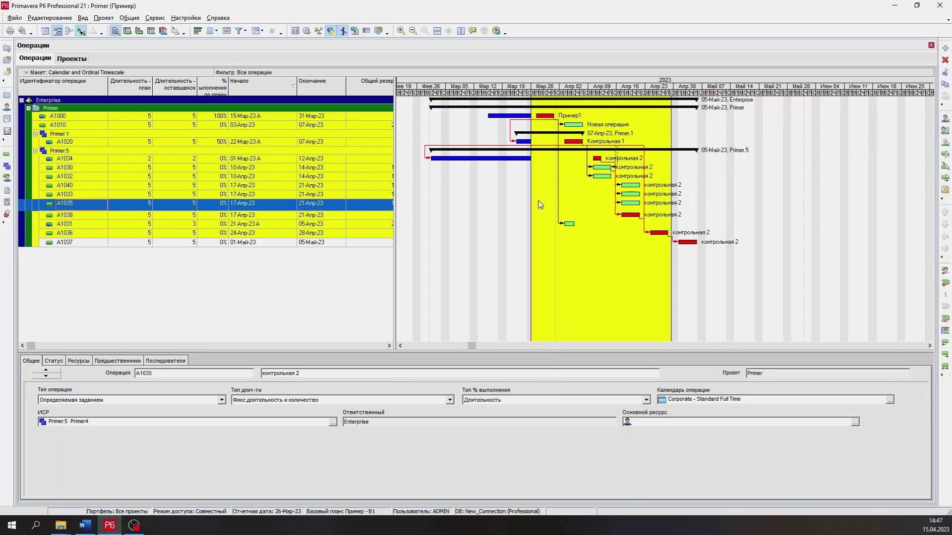
drag(669, 162, 531, 184)
- Add a period highlight (Выделение периода) to the Gantt chart, running from 07-Апр-23 to 14-Апр-23
right_click(581, 188)
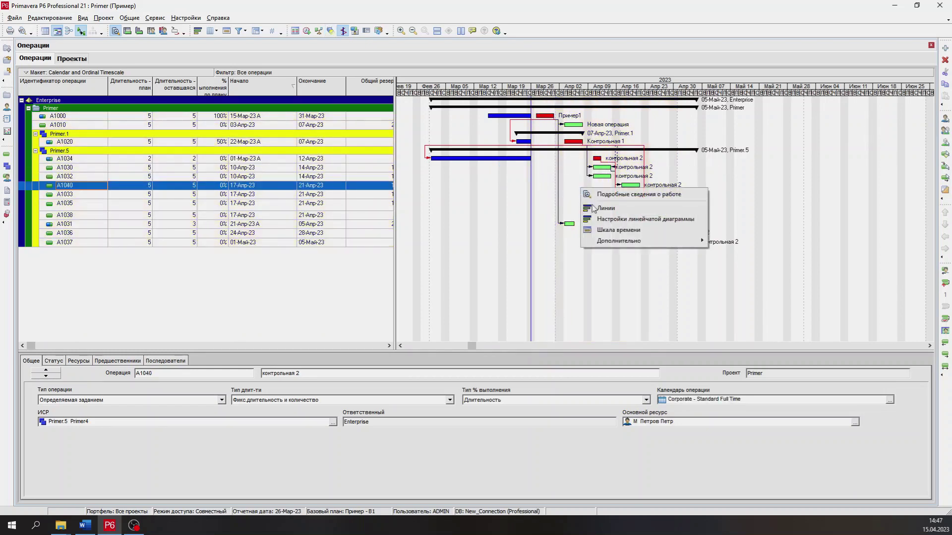
mouse_move(650, 242)
mouse_move(742, 242)
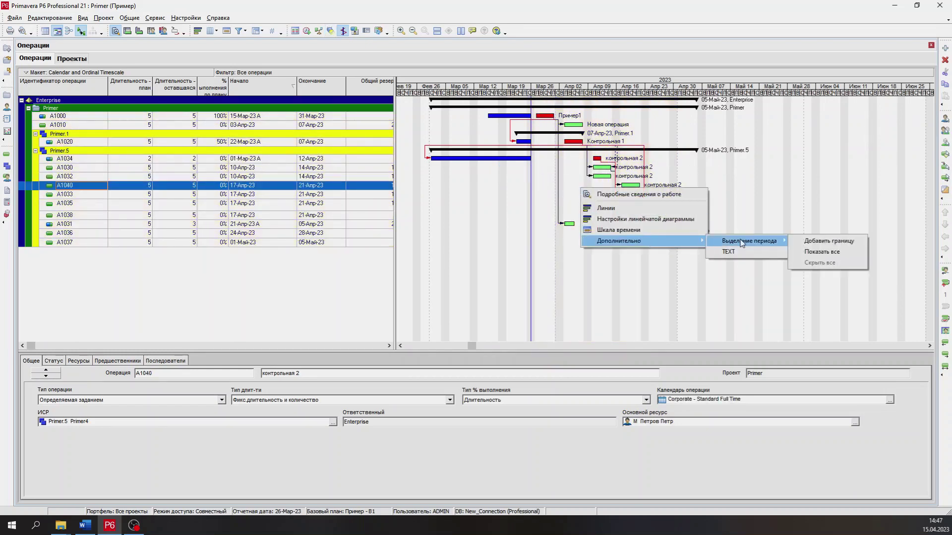
click(823, 241)
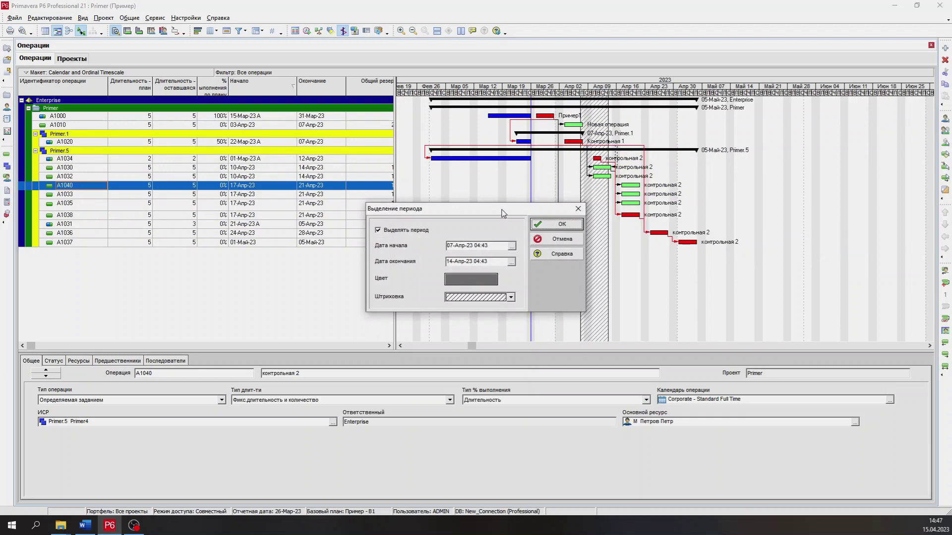
- Set the period highlight's colour to bright green and its hatching to the opposite diagonal pattern, and accept the settings
drag(502, 213, 371, 189)
click(341, 255)
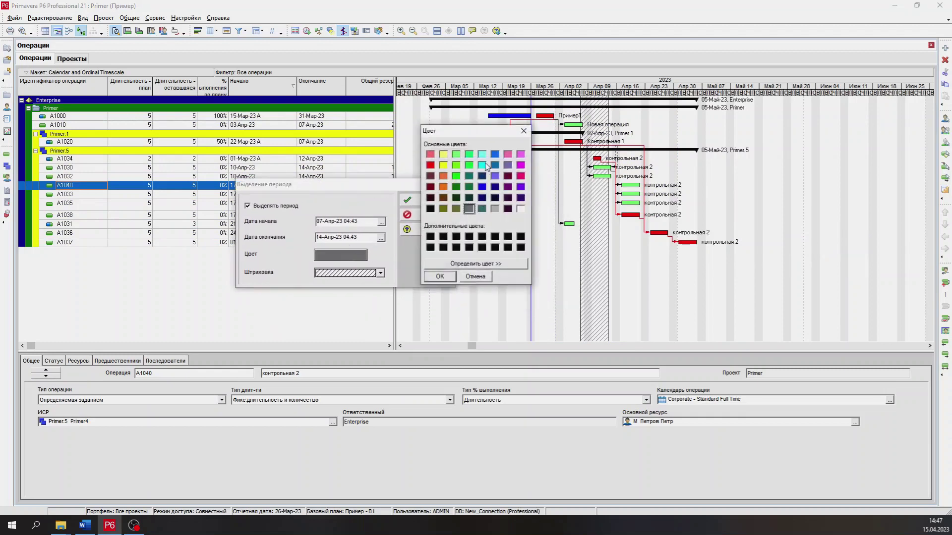
click(470, 165)
click(440, 277)
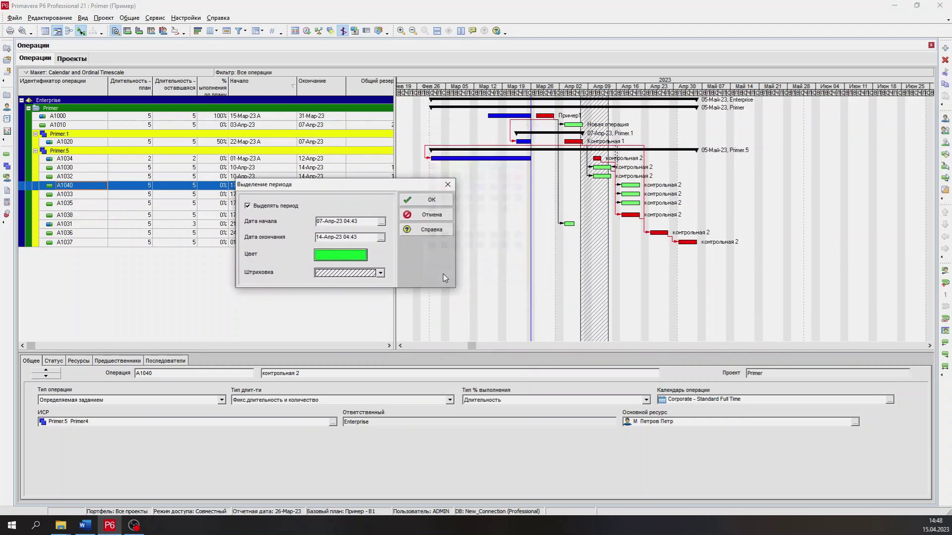
click(376, 277)
click(347, 303)
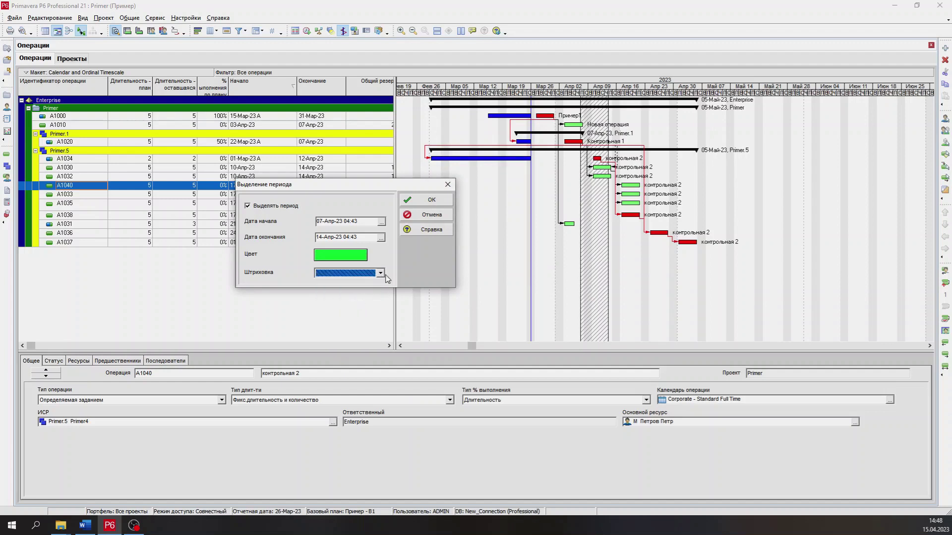
click(432, 201)
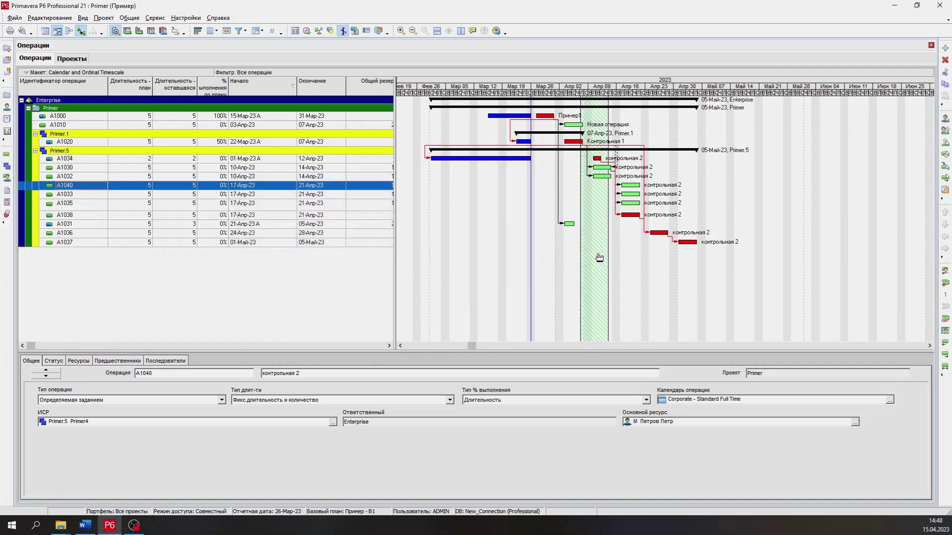
- Extend the highlighted period's end by about five days, and hide all period highlights on the chart
mouse_move(607, 244)
mouse_down()
mouse_move(742, 246)
mouse_move(631, 250)
mouse_up()
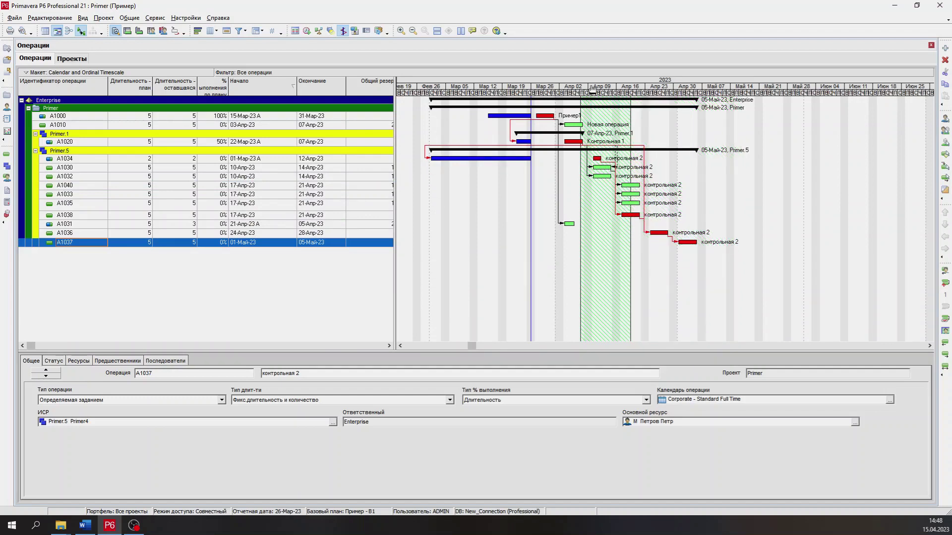
right_click(567, 194)
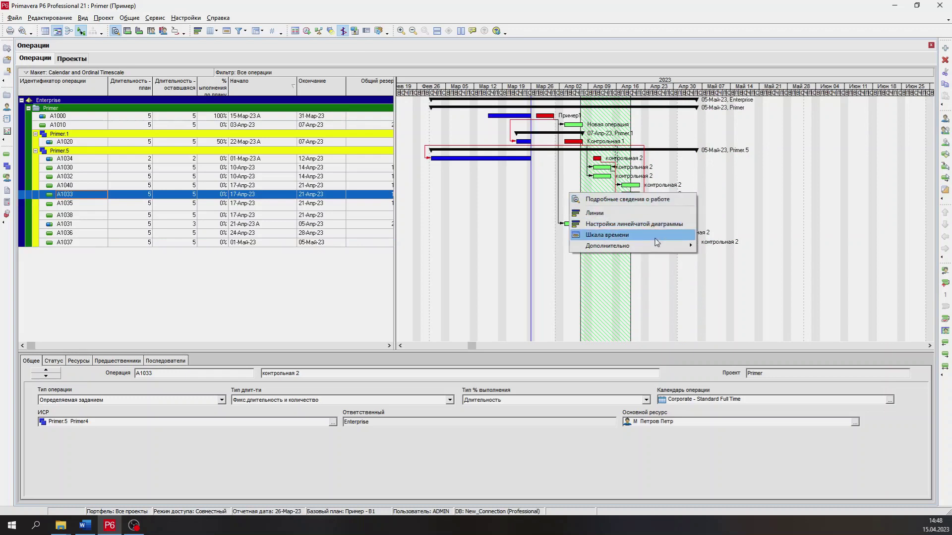
mouse_move(660, 244)
mouse_move(737, 246)
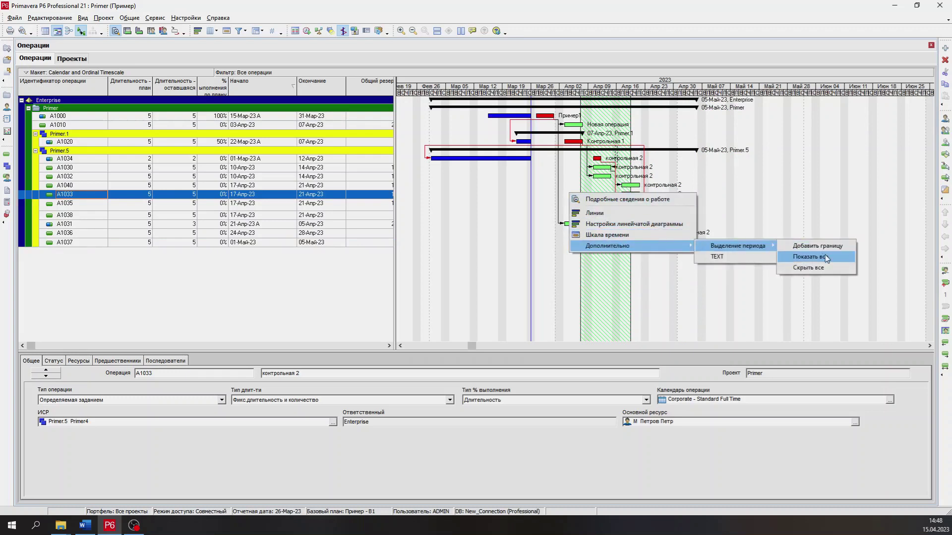
click(813, 268)
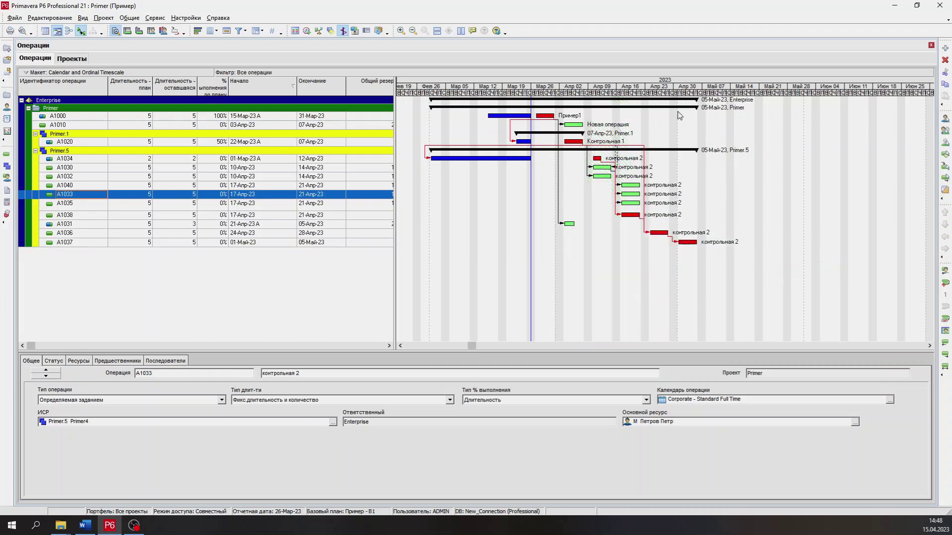
- Add the text annotation "работа" to activity A1031 and move it to the empty chart area before the data date line
right_click(591, 228)
mouse_move(675, 281)
click(738, 293)
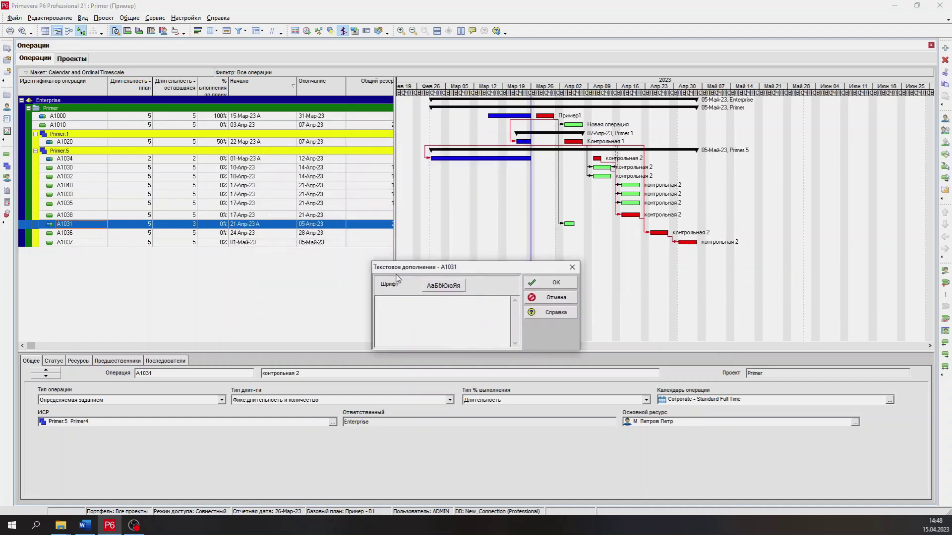
text(работа)
click(545, 285)
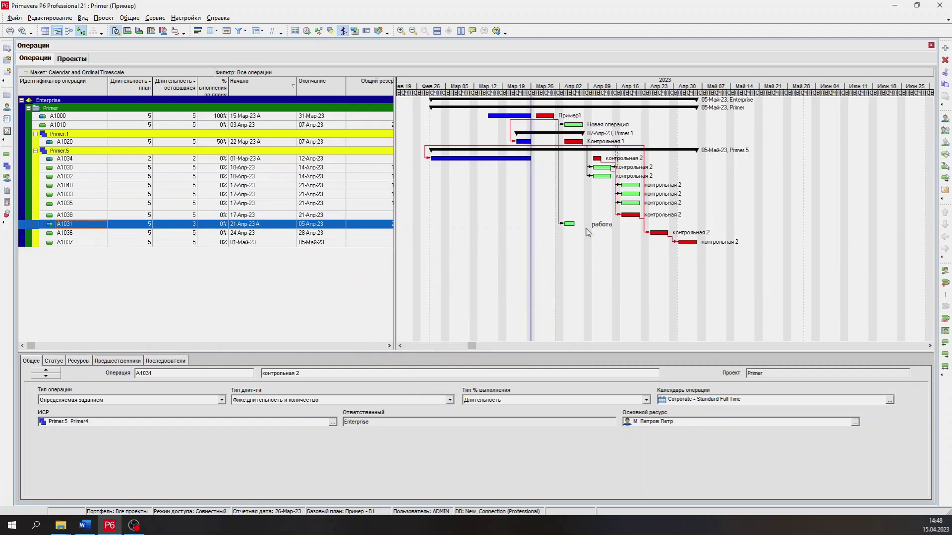
drag(604, 244, 475, 225)
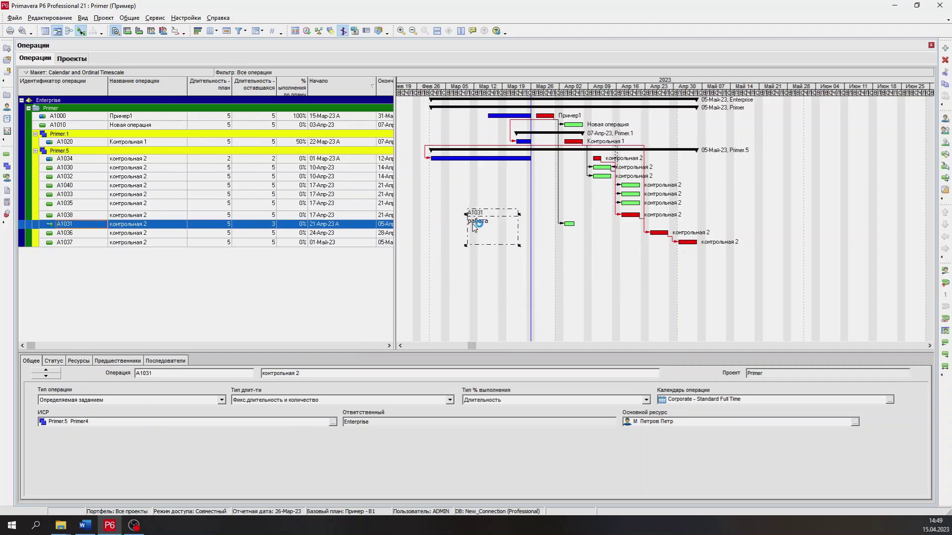
click(548, 243)
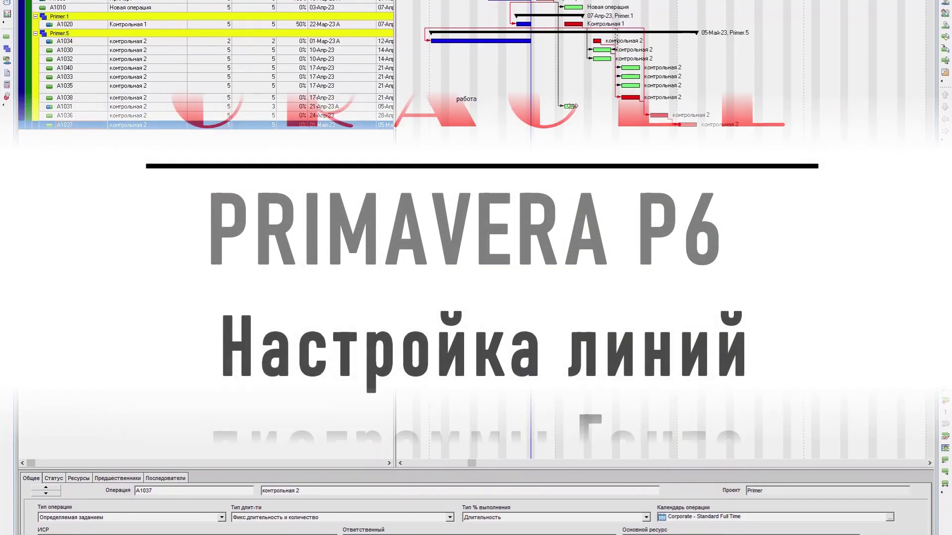